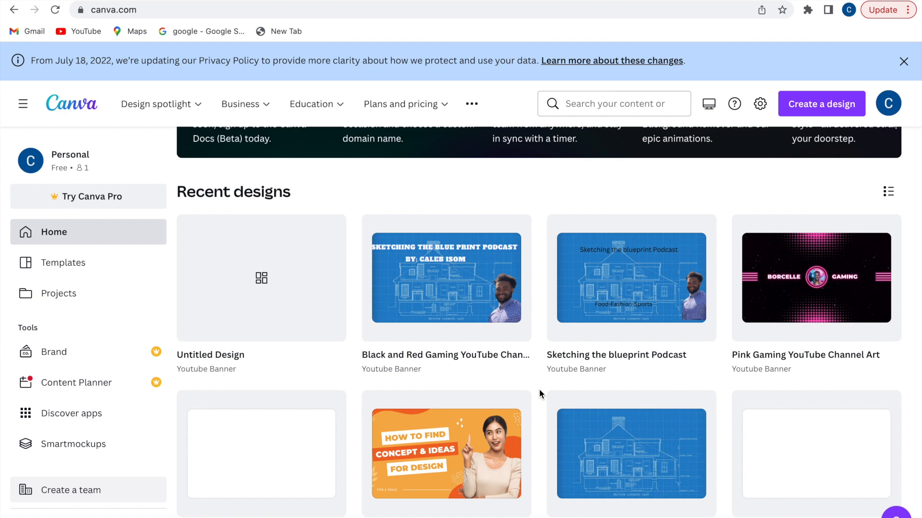
Look over the finished blueprint podcast design for reference, then return to the Canva home page
{"action": "left_click", "coordinate": [480, 298]}
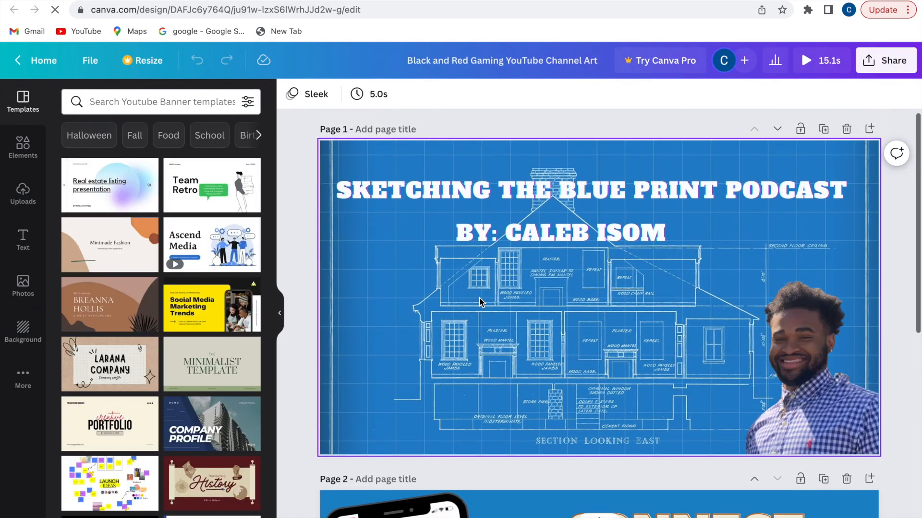
{"action": "scroll", "coordinate": [480, 302], "scroll_direction": "down", "scroll_amount": 3}
{"action": "scroll", "coordinate": [480, 302], "scroll_direction": "down", "scroll_amount": 3}
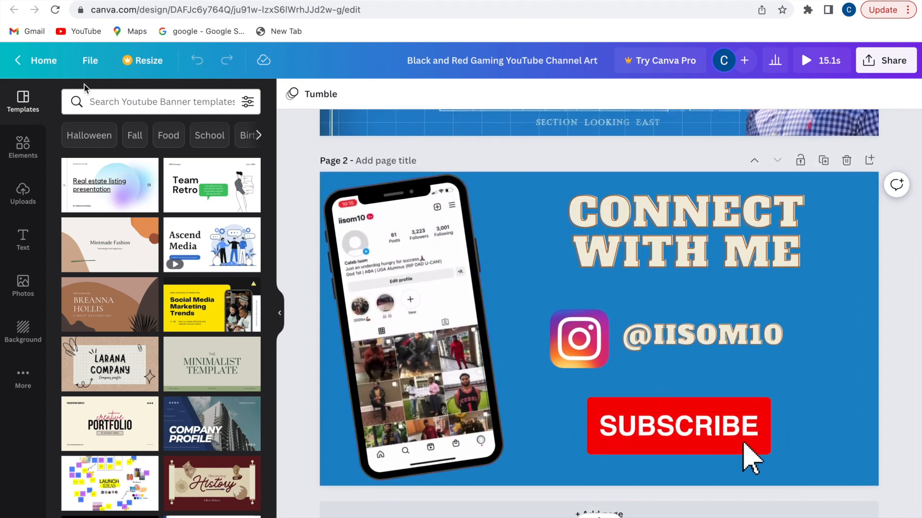
{"action": "left_click", "coordinate": [43, 60]}
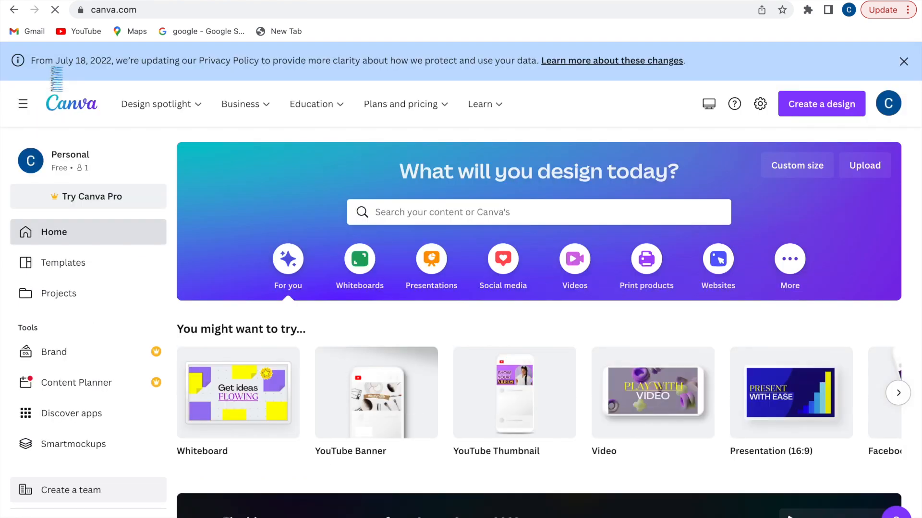
Search templates for 'youtube channel art' and start a blank YouTube Banner design
{"action": "left_click", "coordinate": [415, 214]}
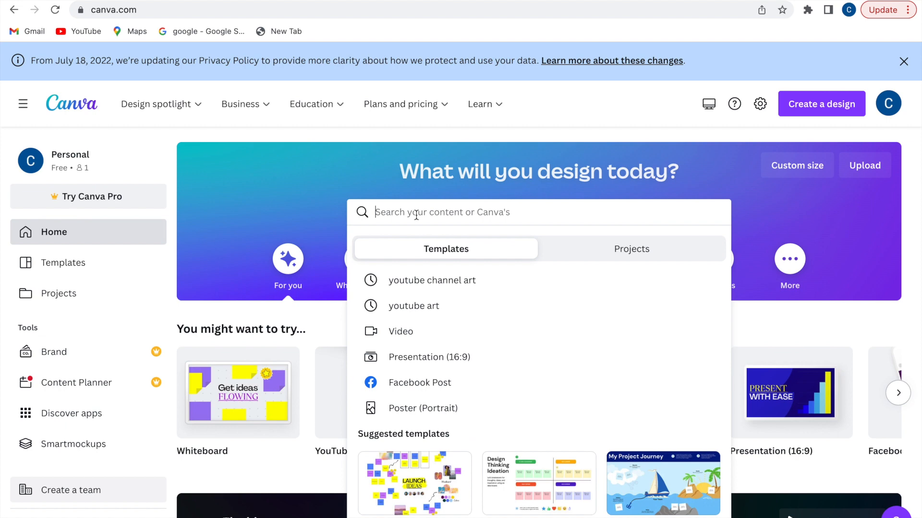
{"action": "type", "text": "yo"}
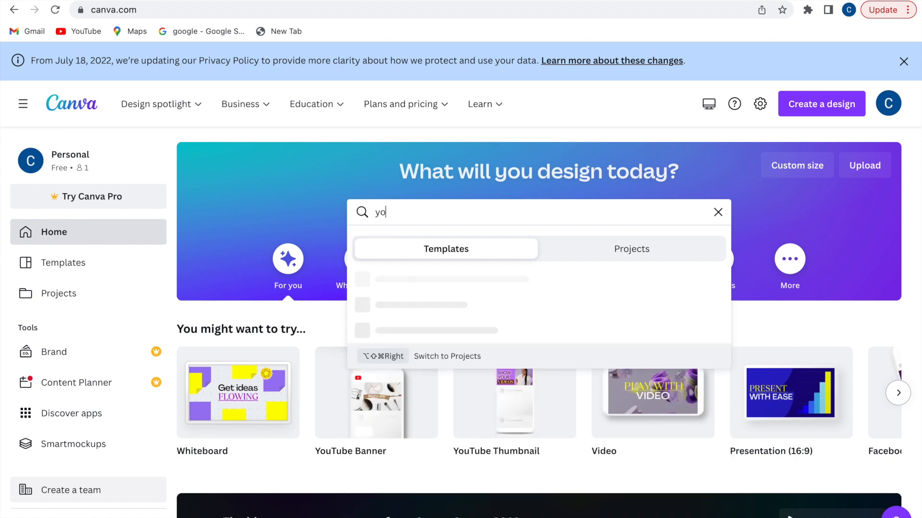
{"action": "type", "text": "tube channel"}
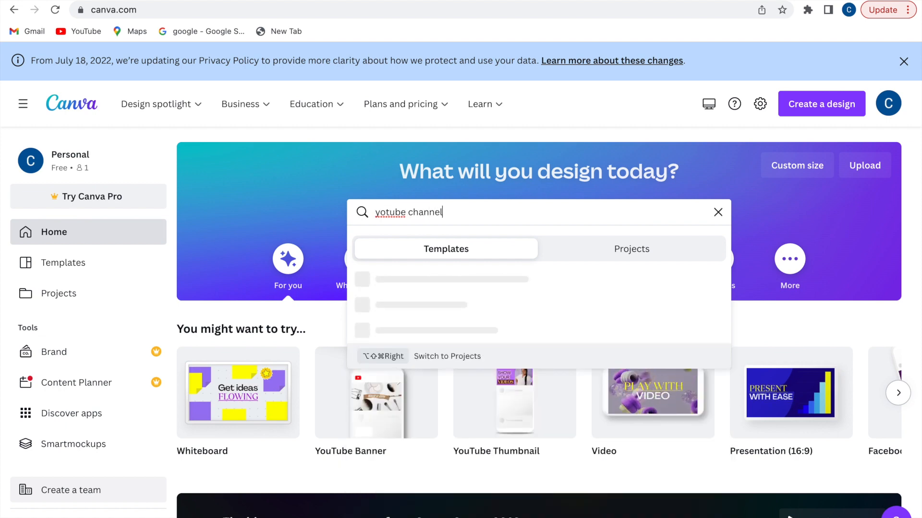
{"action": "type", "text": " art"}
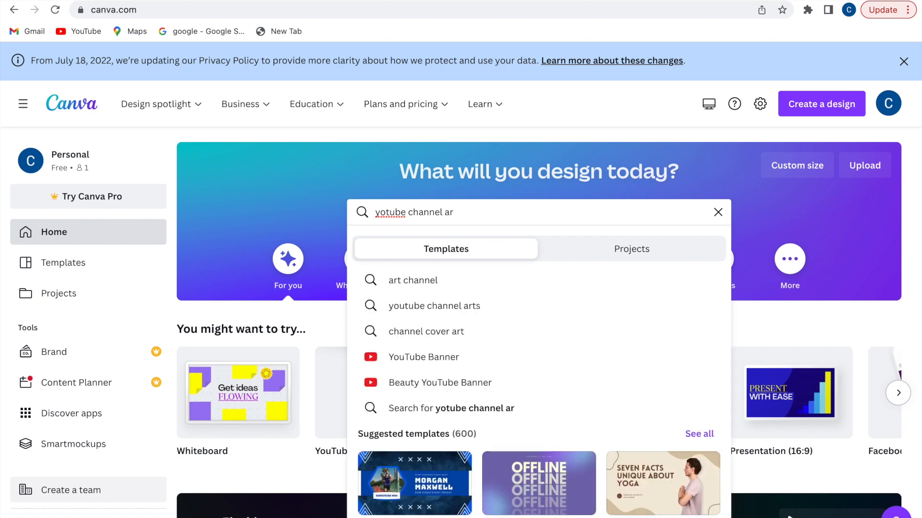
{"action": "left_click", "coordinate": [384, 211]}
{"action": "type", "text": "u"}
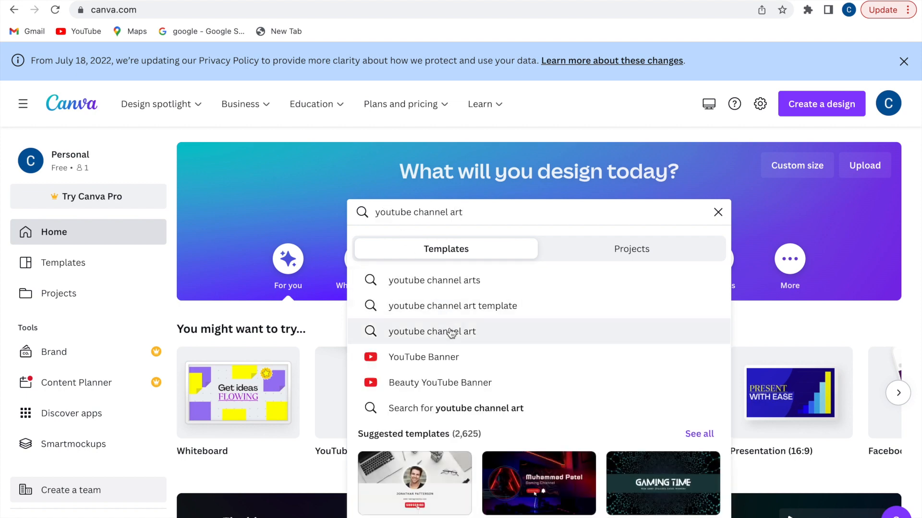
{"action": "left_click", "coordinate": [450, 332]}
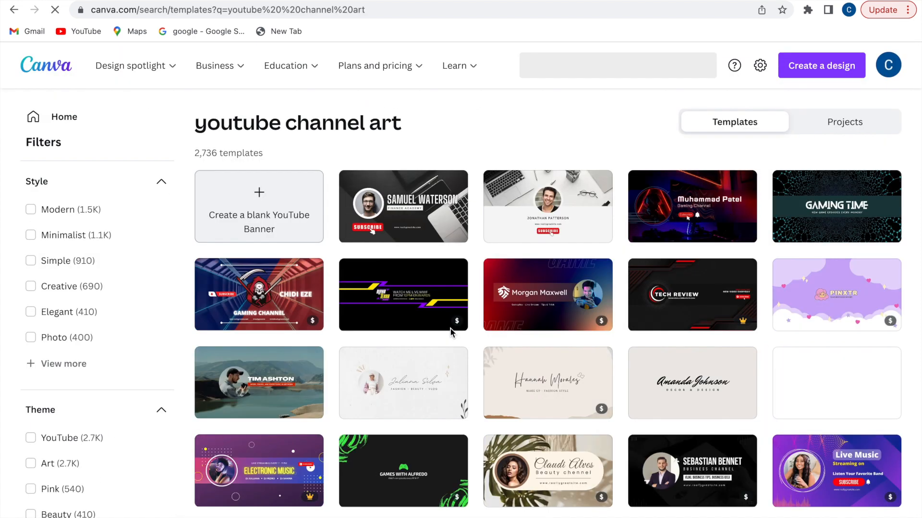
{"action": "left_click", "coordinate": [300, 225]}
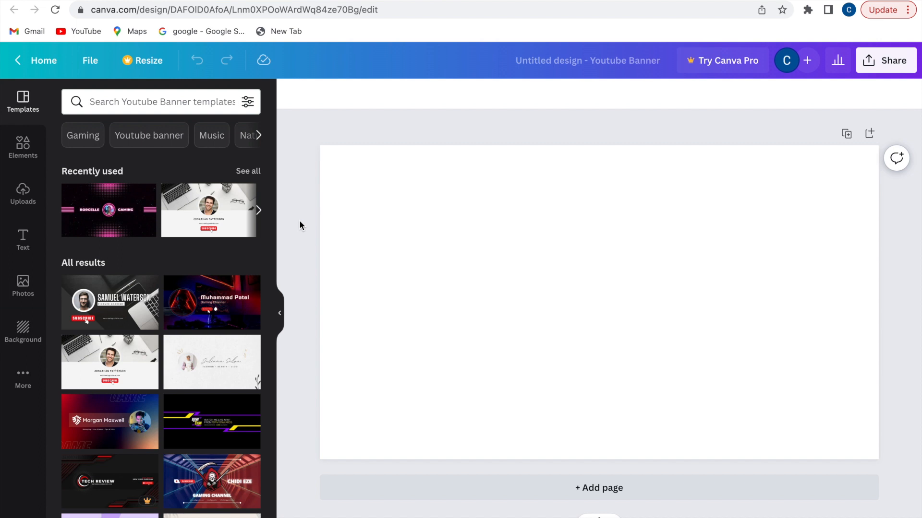
Add the uploaded house blueprint image and set it as the banner's page background
{"action": "left_click", "coordinate": [24, 330]}
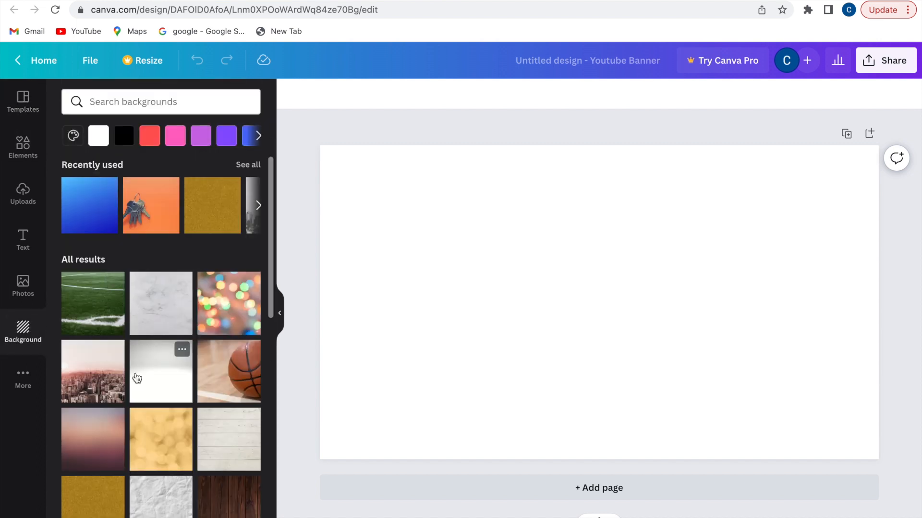
{"action": "scroll", "coordinate": [135, 377], "scroll_direction": "down", "scroll_amount": 3}
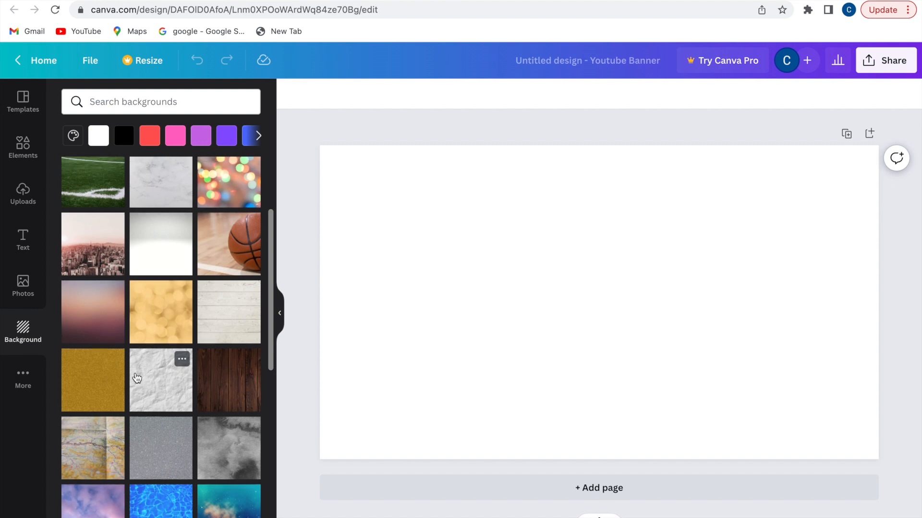
{"action": "scroll", "coordinate": [137, 379], "scroll_direction": "up", "scroll_amount": 2}
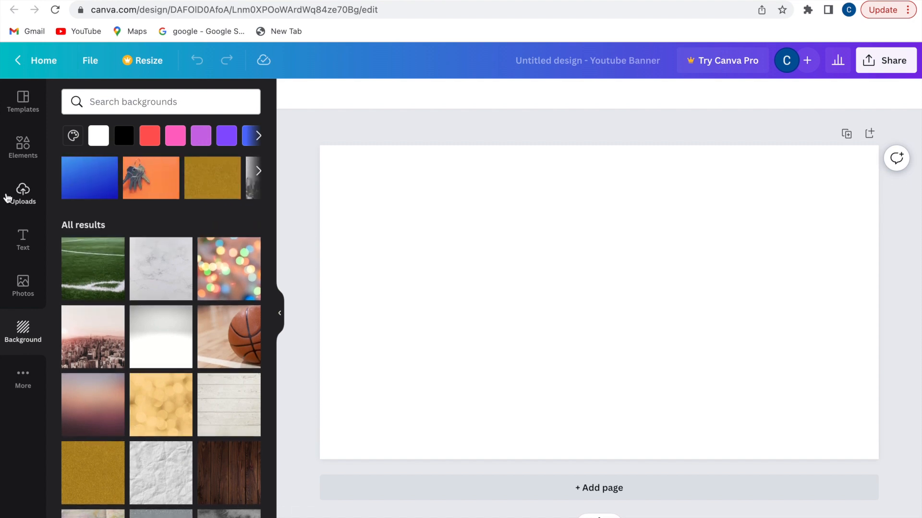
{"action": "left_click", "coordinate": [23, 191]}
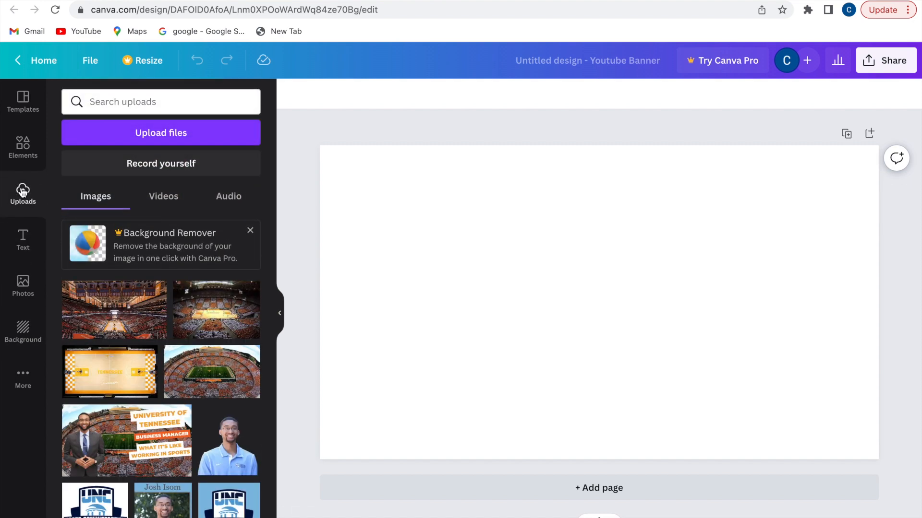
{"action": "scroll", "coordinate": [101, 413], "scroll_direction": "down", "scroll_amount": 3}
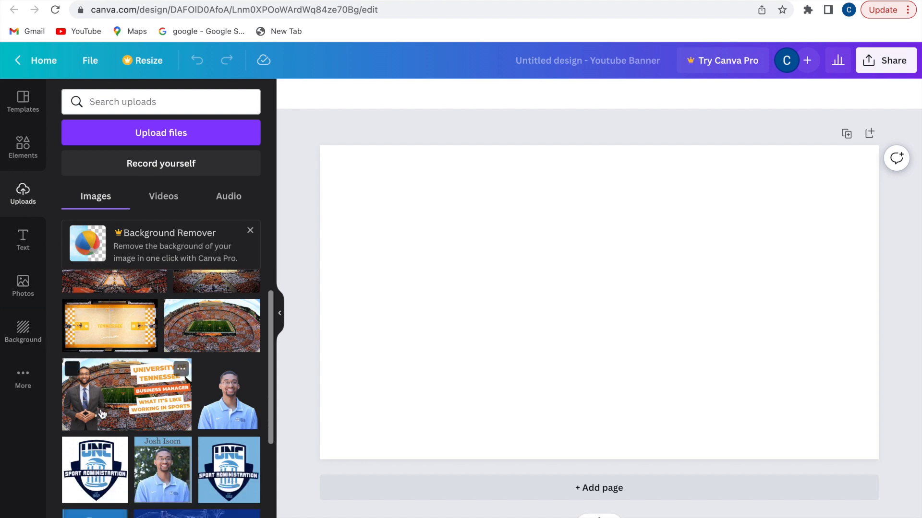
{"action": "scroll", "coordinate": [102, 414], "scroll_direction": "down", "scroll_amount": 1}
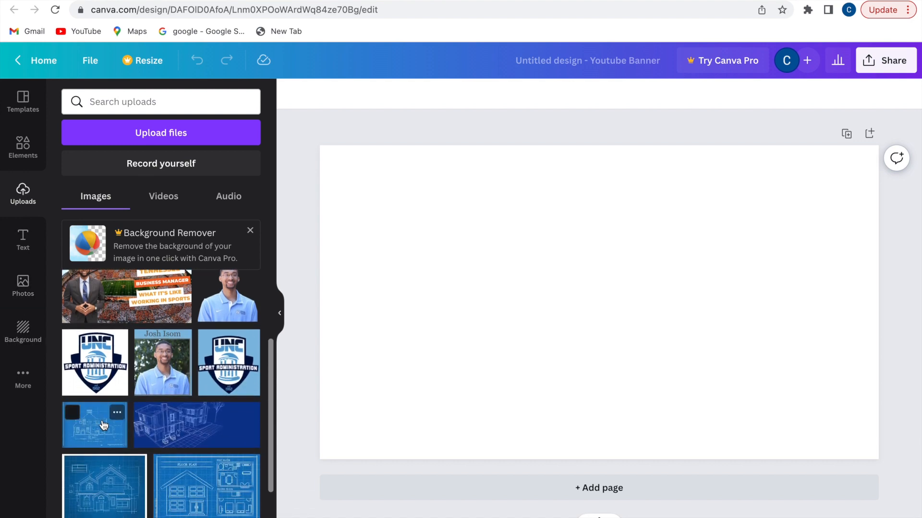
{"action": "left_click", "coordinate": [103, 426]}
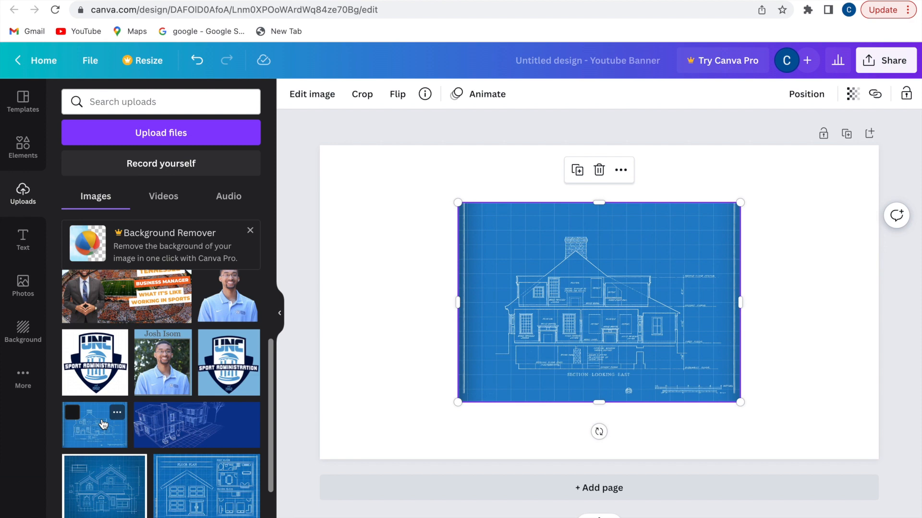
{"action": "right_click", "coordinate": [571, 289]}
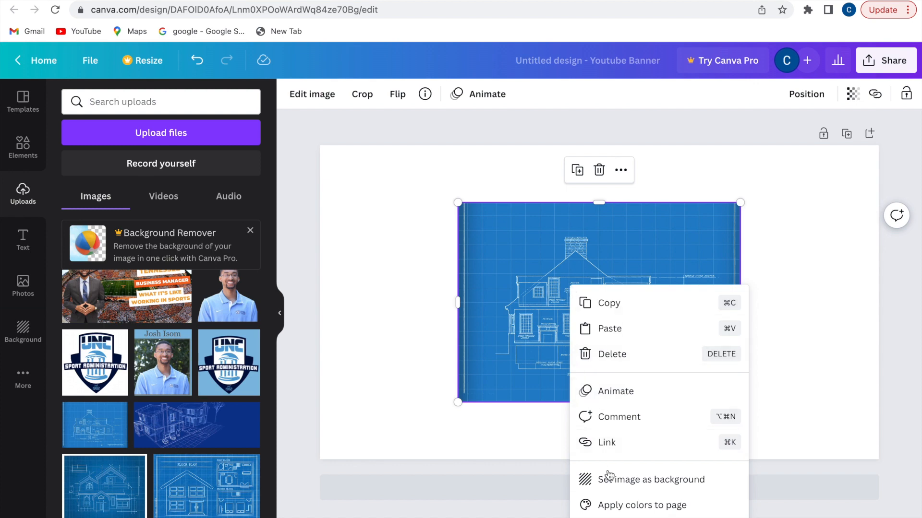
{"action": "left_click", "coordinate": [609, 481]}
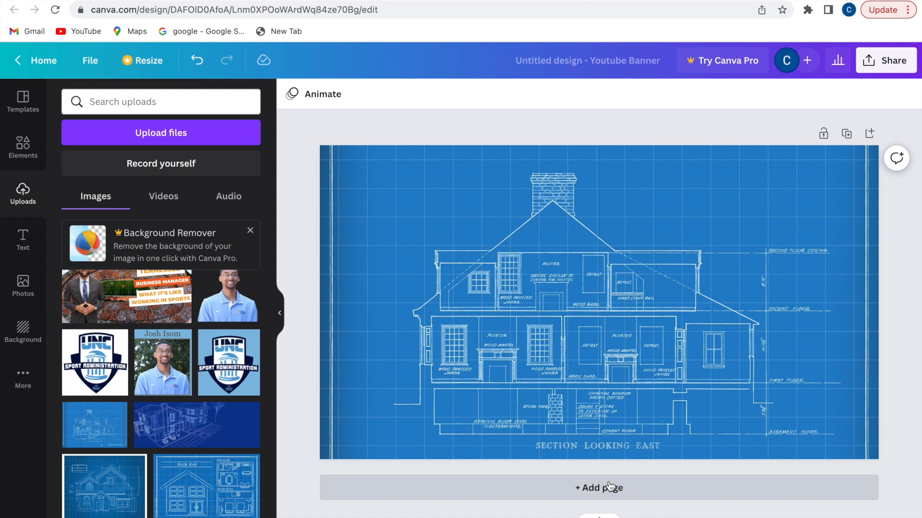
Place the smiling man's cutout photo from Uploads, enlarged, on the banner's right side
{"action": "scroll", "coordinate": [240, 432], "scroll_direction": "down", "scroll_amount": 5}
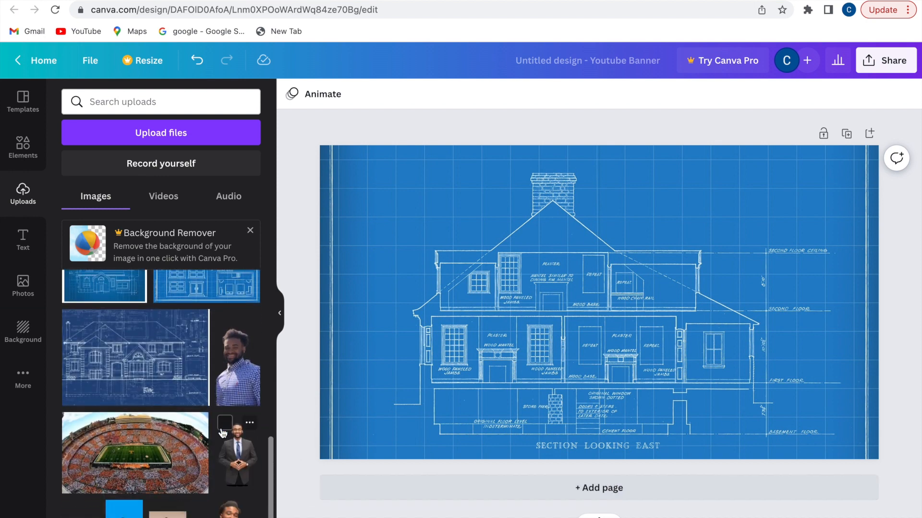
{"action": "left_click", "coordinate": [233, 379]}
{"action": "left_click_drag", "start_coordinate": [610, 330], "coordinate": [797, 353]}
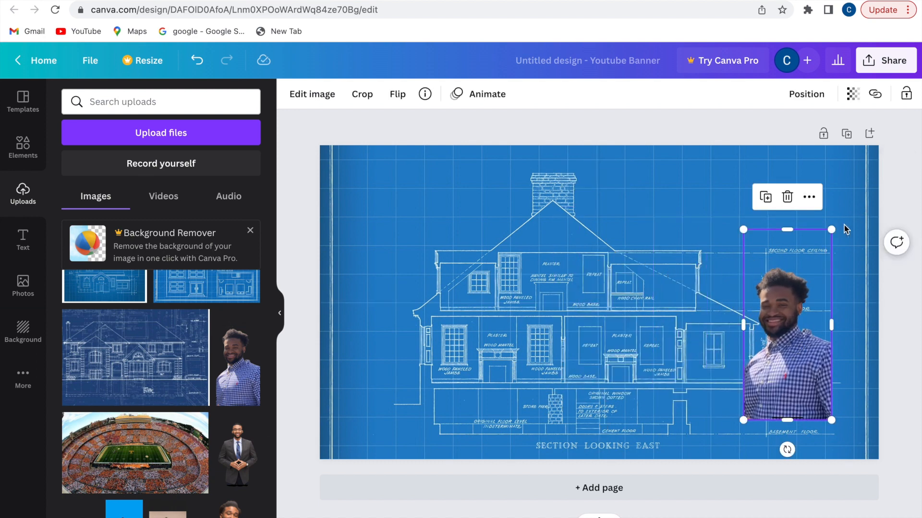
{"action": "left_click_drag", "start_coordinate": [832, 230], "coordinate": [848, 215]}
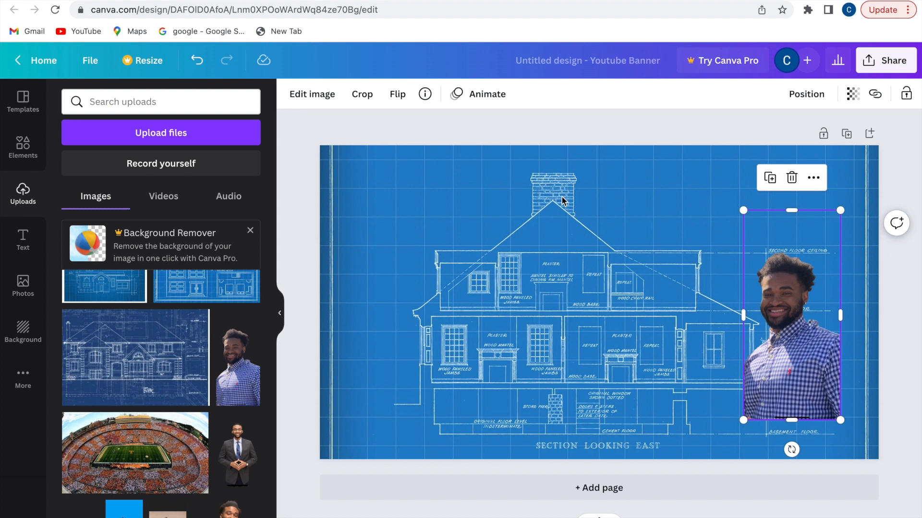
{"action": "left_click", "coordinate": [20, 239]}
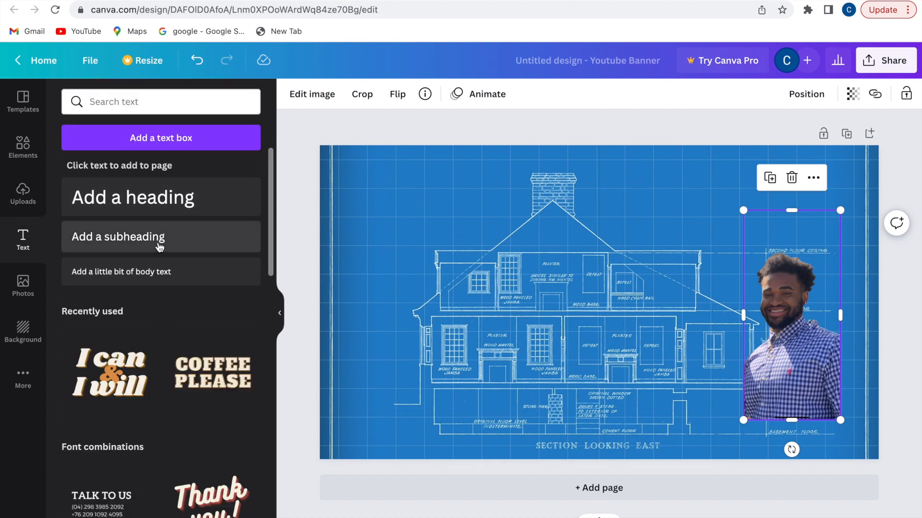
Add the heading 'Sketching the blueprint podcast' and move it to the top of the banner
{"action": "scroll", "coordinate": [161, 426], "scroll_direction": "down", "scroll_amount": 3}
{"action": "scroll", "coordinate": [161, 426], "scroll_direction": "down", "scroll_amount": 5}
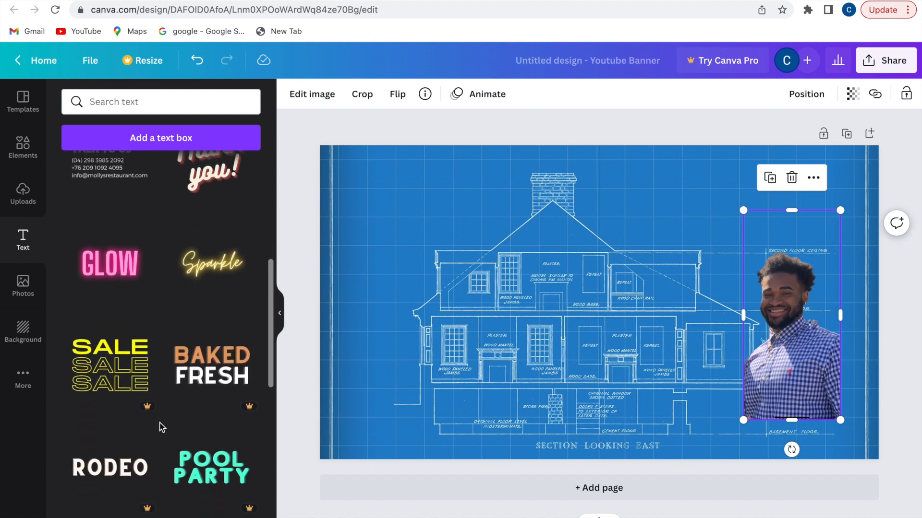
{"action": "scroll", "coordinate": [161, 427], "scroll_direction": "up", "scroll_amount": 1}
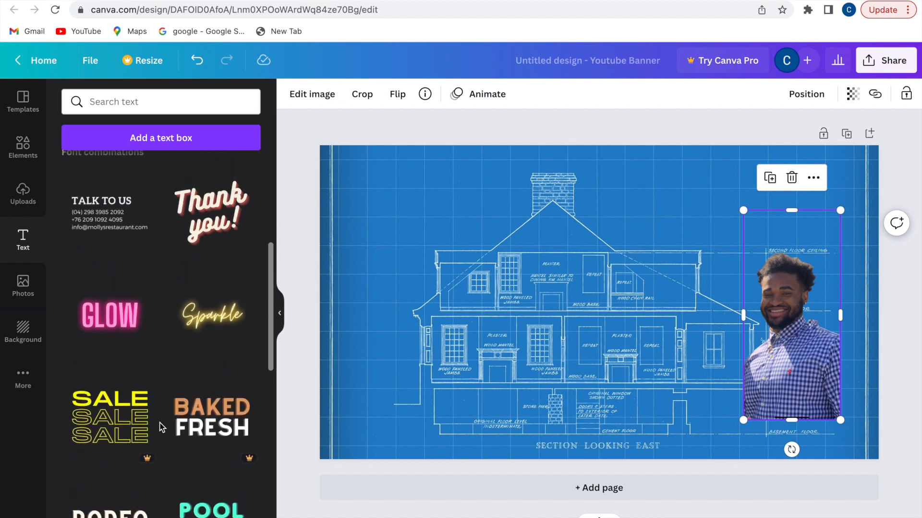
{"action": "scroll", "coordinate": [159, 427], "scroll_direction": "up", "scroll_amount": 3}
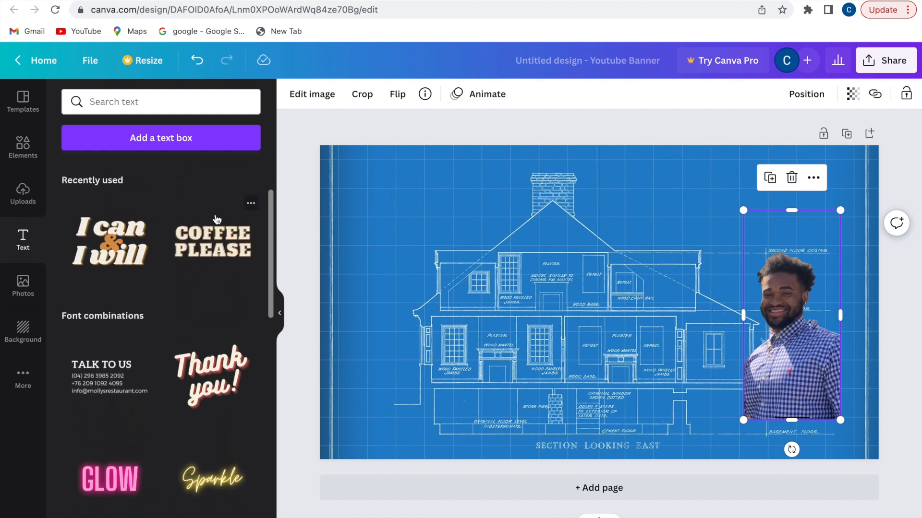
{"action": "scroll", "coordinate": [201, 166], "scroll_direction": "up", "scroll_amount": 3}
{"action": "left_click", "coordinate": [181, 198]}
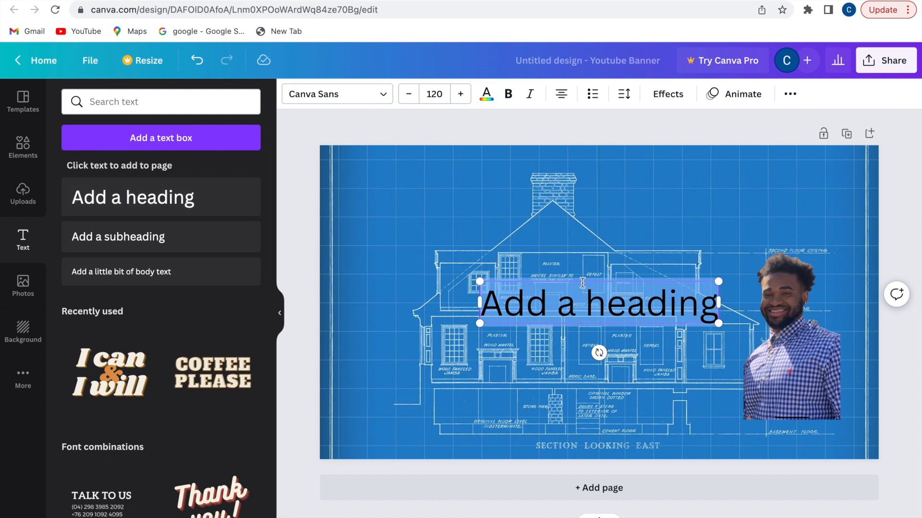
{"action": "type", "text": "Sketching the blue"}
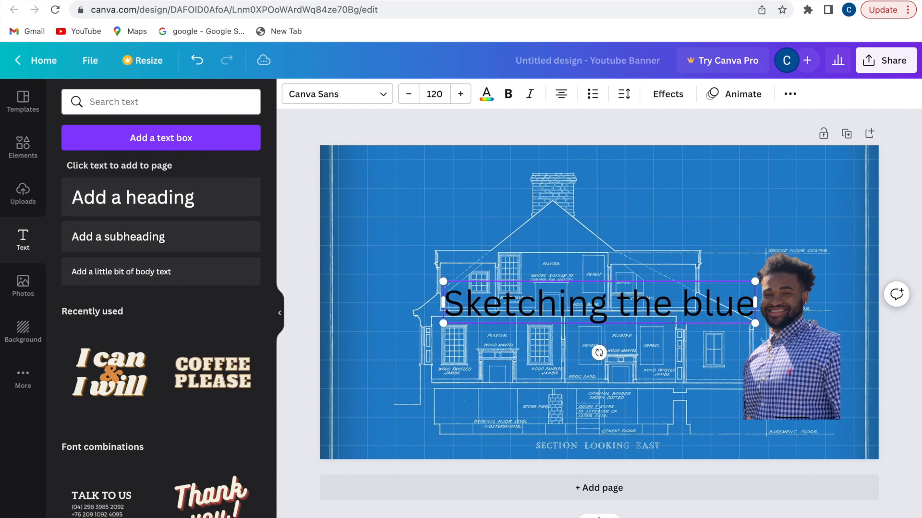
{"action": "type", "text": "print podcast"}
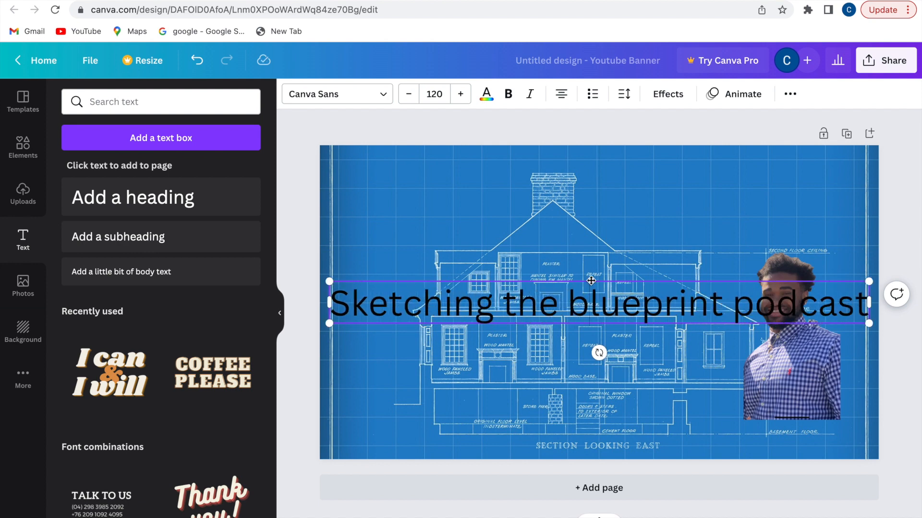
{"action": "left_click", "coordinate": [589, 300], "text": "shift"}
{"action": "left_click_drag", "start_coordinate": [558, 277], "coordinate": [548, 160]}
Reduce the title's font size to 94
{"action": "left_click", "coordinate": [408, 96]}
{"action": "left_click", "coordinate": [408, 96]}
{"action": "left_click", "coordinate": [408, 96]}
{"action": "left_click", "coordinate": [409, 96]}
{"action": "left_click", "coordinate": [409, 96]}
{"action": "left_click", "coordinate": [408, 96]}
{"action": "left_click", "coordinate": [409, 96]}
{"action": "left_click", "coordinate": [408, 96]}
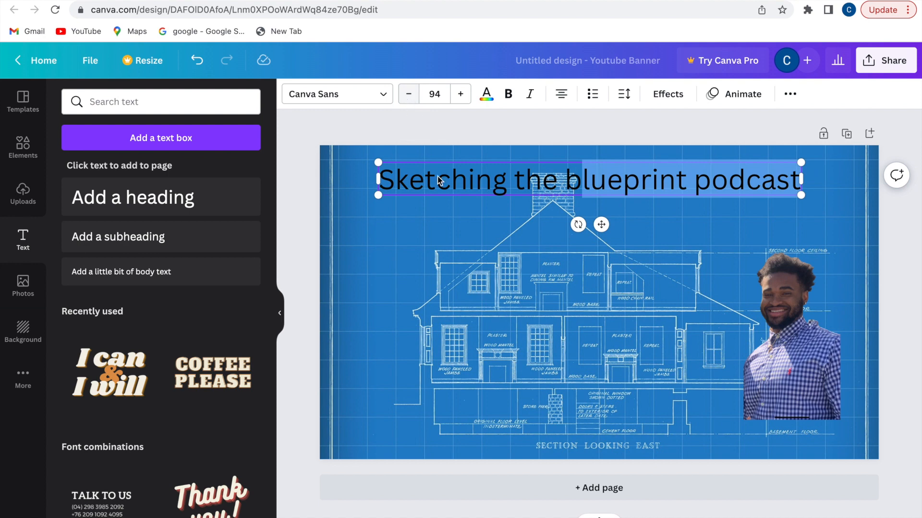
Add a subheading byline with the creator's name just beneath the title
{"action": "left_click", "coordinate": [212, 244]}
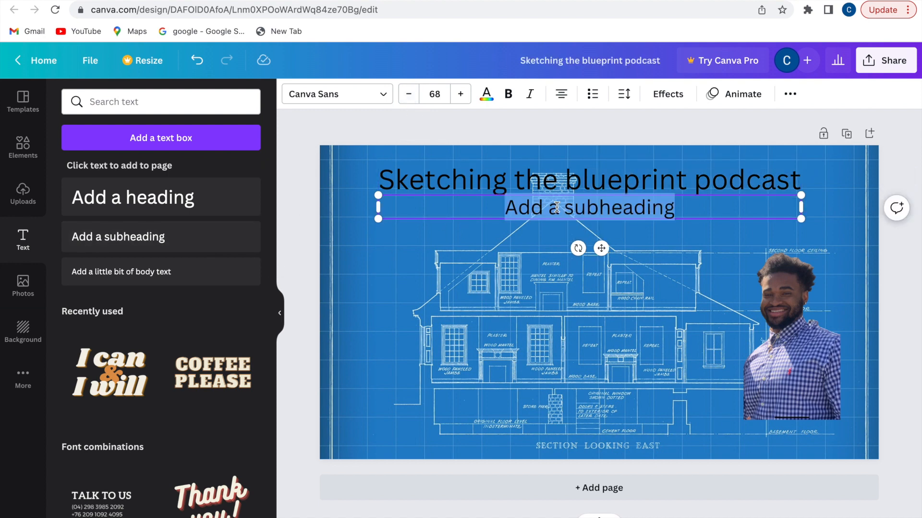
{"action": "left_click", "coordinate": [512, 215]}
{"action": "left_click_drag", "start_coordinate": [679, 211], "coordinate": [504, 209]}
{"action": "type", "text": "By"}
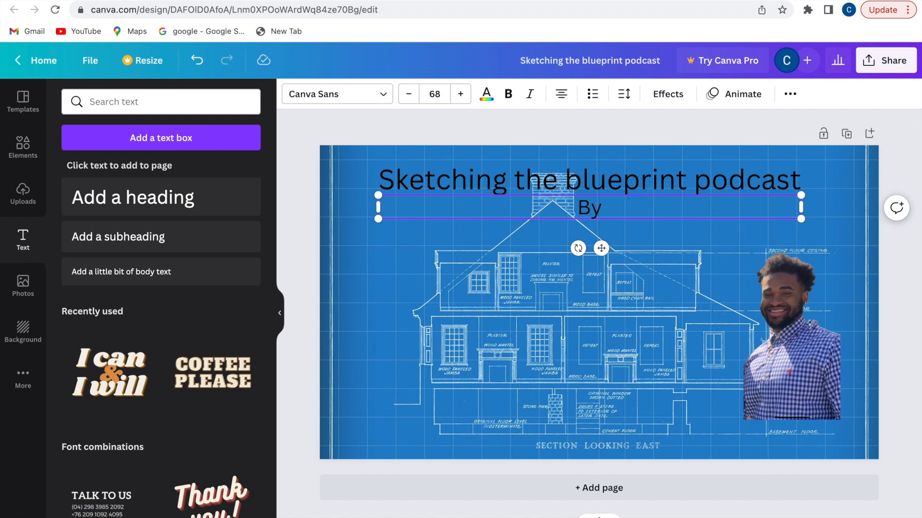
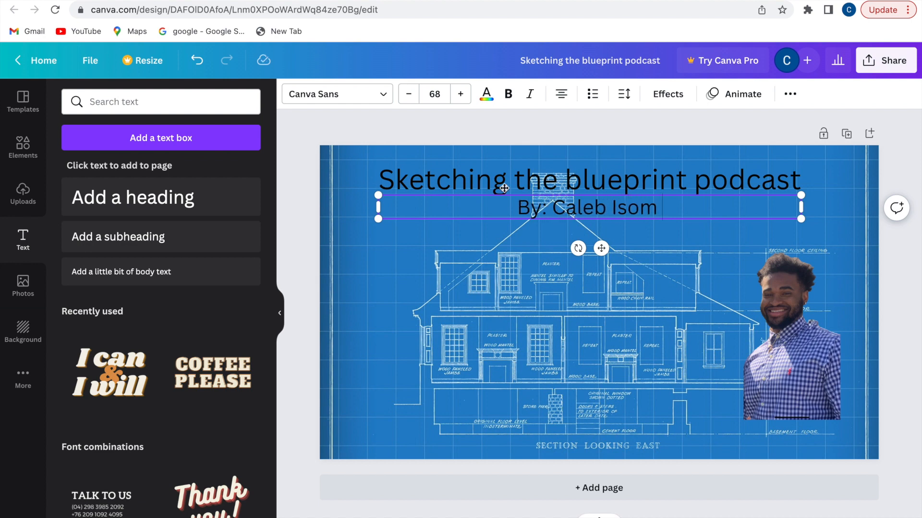
{"action": "left_click_drag", "start_coordinate": [551, 223], "coordinate": [545, 243]}
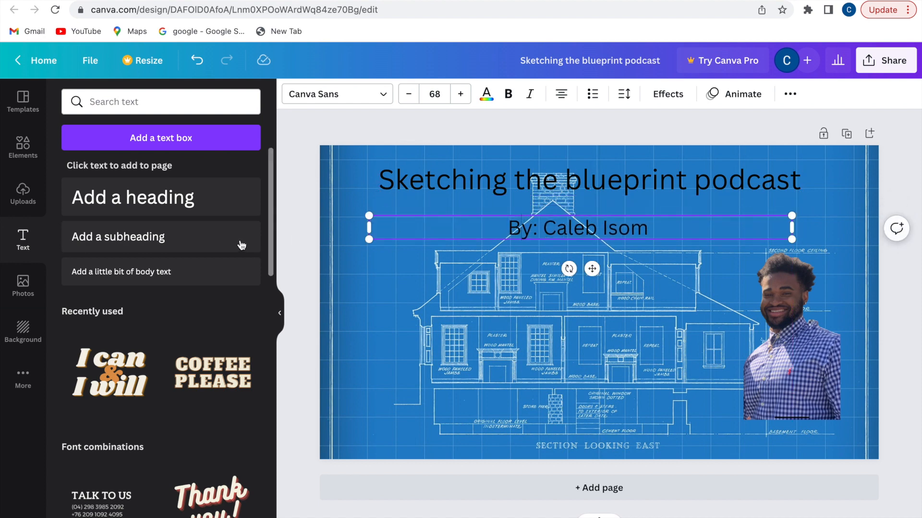
Add body text reading 'Fitness-Food-Fashion' low on the banner, over the house drawing
{"action": "left_click", "coordinate": [209, 275]}
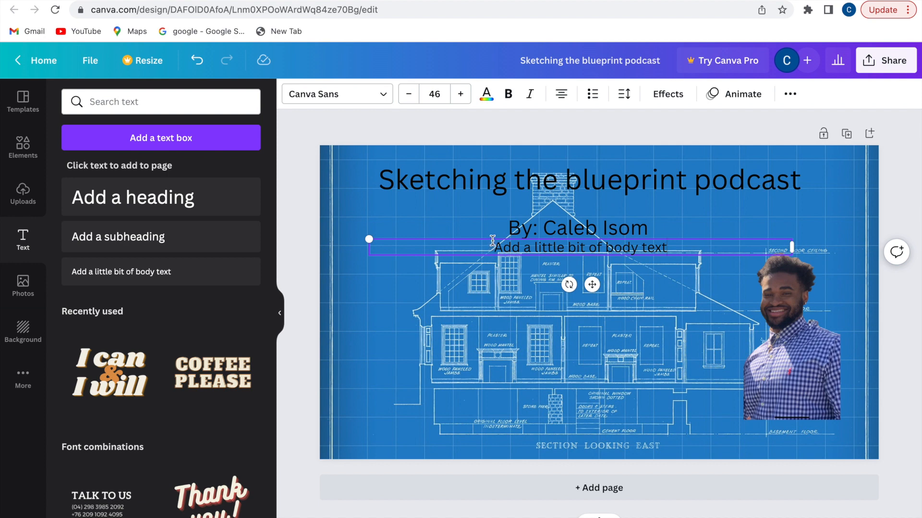
{"action": "left_click_drag", "start_coordinate": [498, 238], "coordinate": [478, 354]}
{"action": "left_click", "coordinate": [479, 353]}
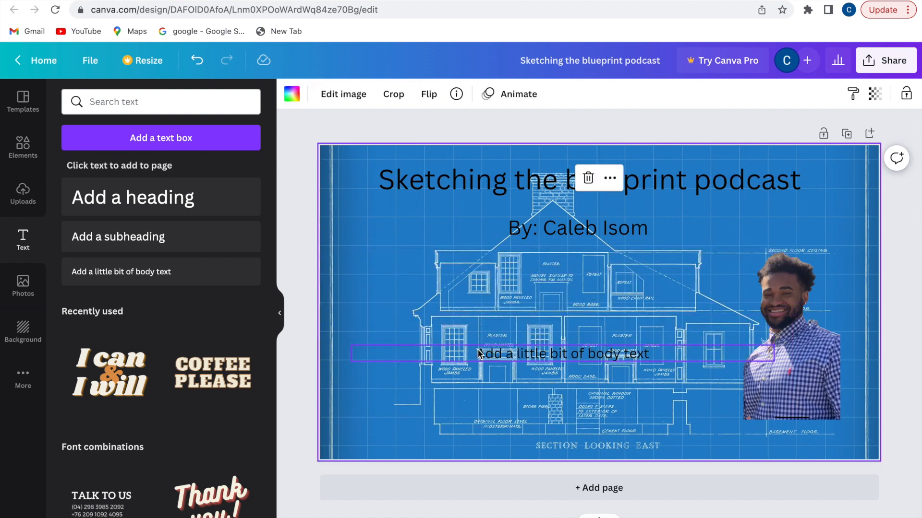
{"action": "double_click", "coordinate": [478, 353]}
{"action": "type", "text": "F"}
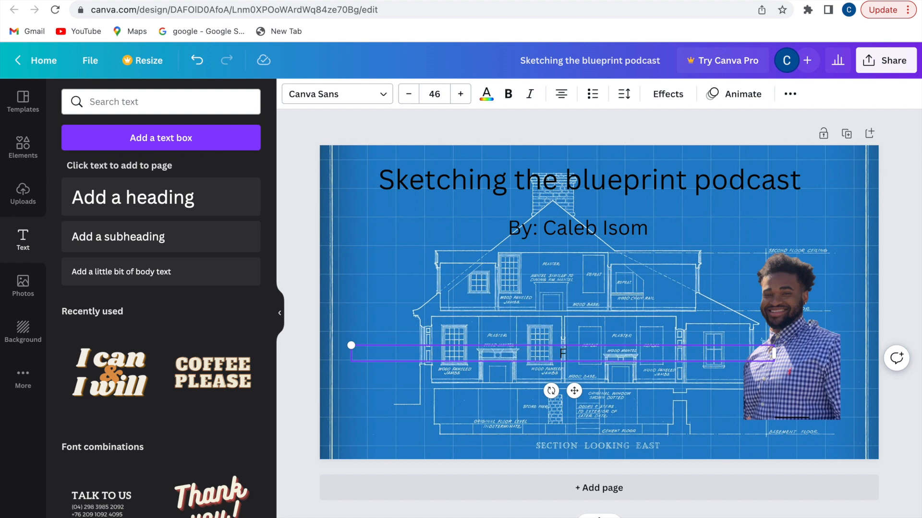
{"action": "type", "text": "itness-Food-F"}
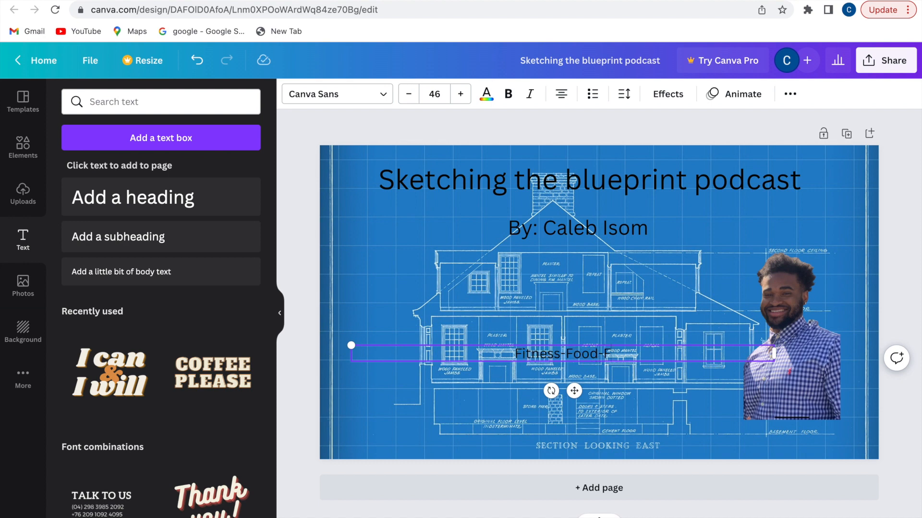
{"action": "type", "text": "ashion"}
{"action": "left_click_drag", "start_coordinate": [538, 356], "coordinate": [529, 413]}
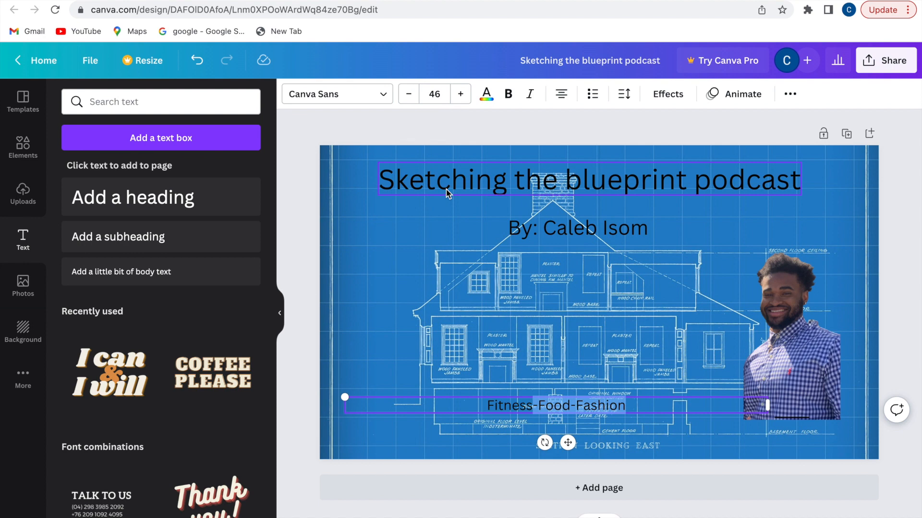
Apply the Tumble text animation to the title, the byline and the Fitness-Food-Fashion tagline
{"action": "left_click", "coordinate": [471, 183]}
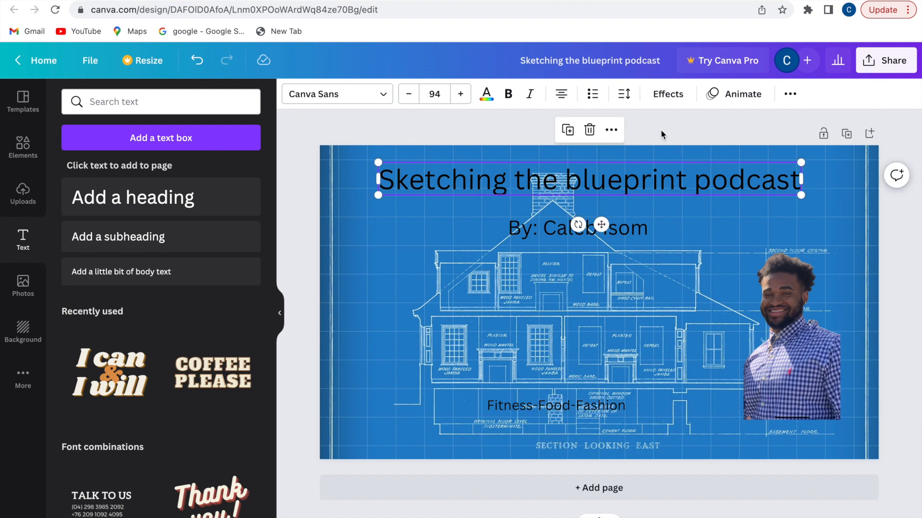
{"action": "left_click", "coordinate": [732, 101]}
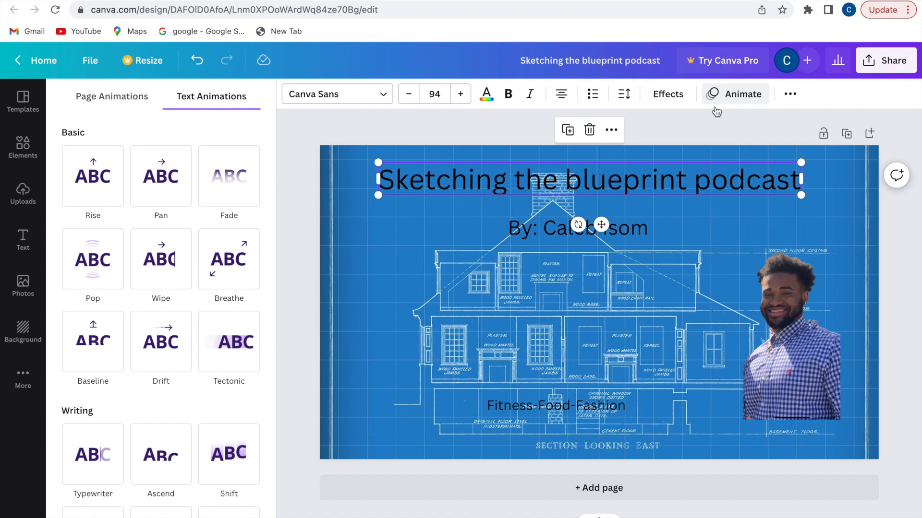
{"action": "scroll", "coordinate": [260, 343], "scroll_direction": "down", "scroll_amount": 5}
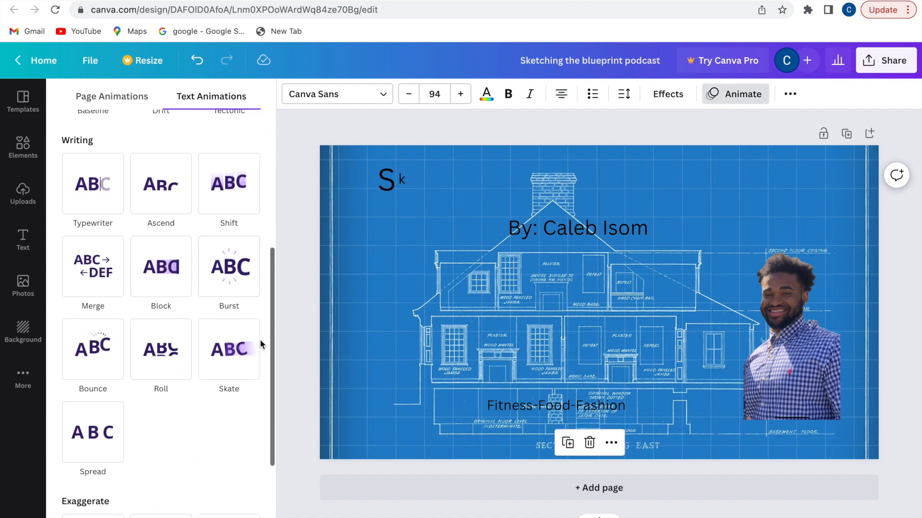
{"action": "scroll", "coordinate": [260, 339], "scroll_direction": "down", "scroll_amount": 3}
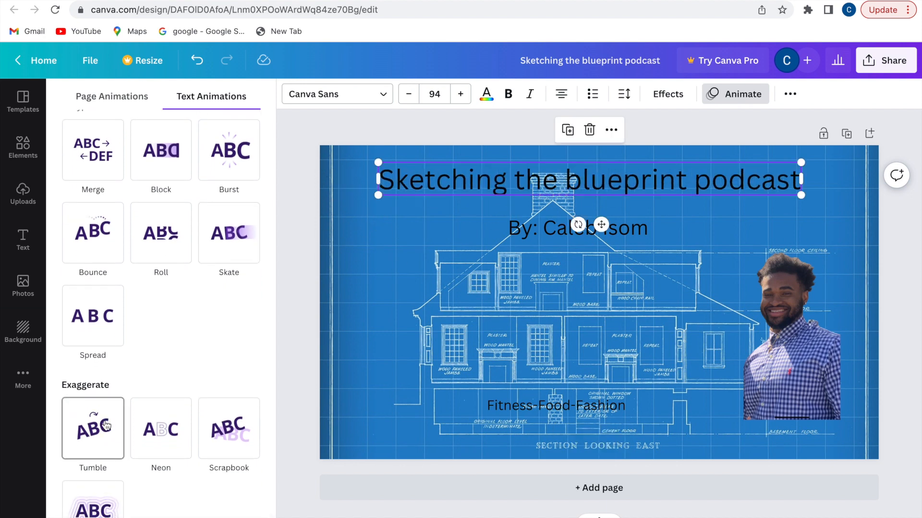
{"action": "left_click", "coordinate": [106, 426]}
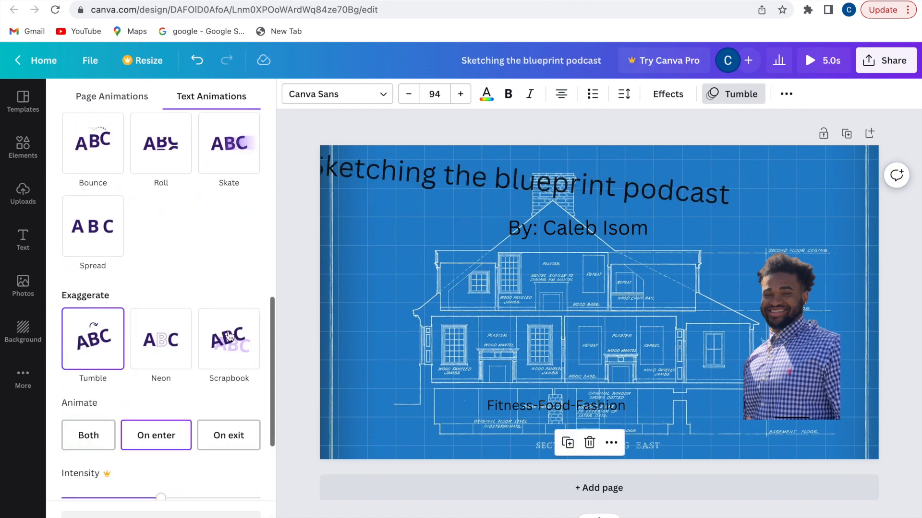
{"action": "left_click", "coordinate": [531, 229]}
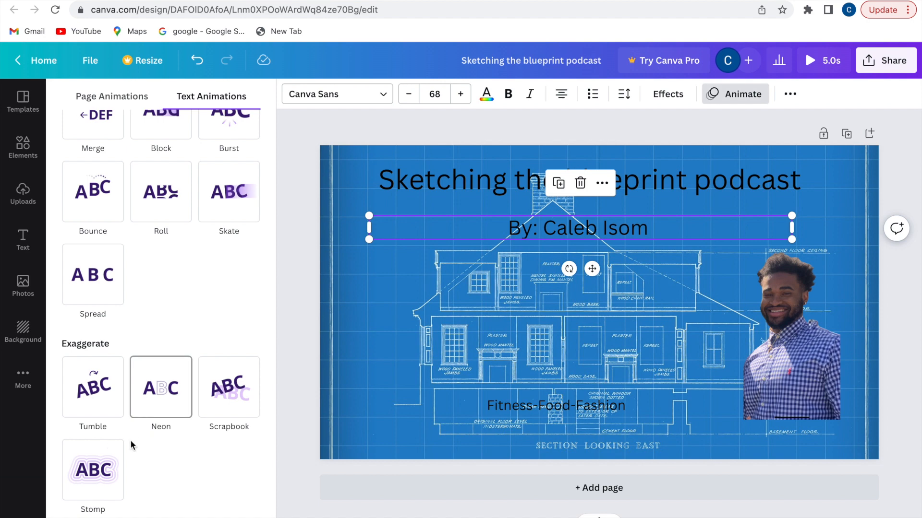
{"action": "left_click", "coordinate": [99, 396]}
{"action": "left_click", "coordinate": [583, 411]}
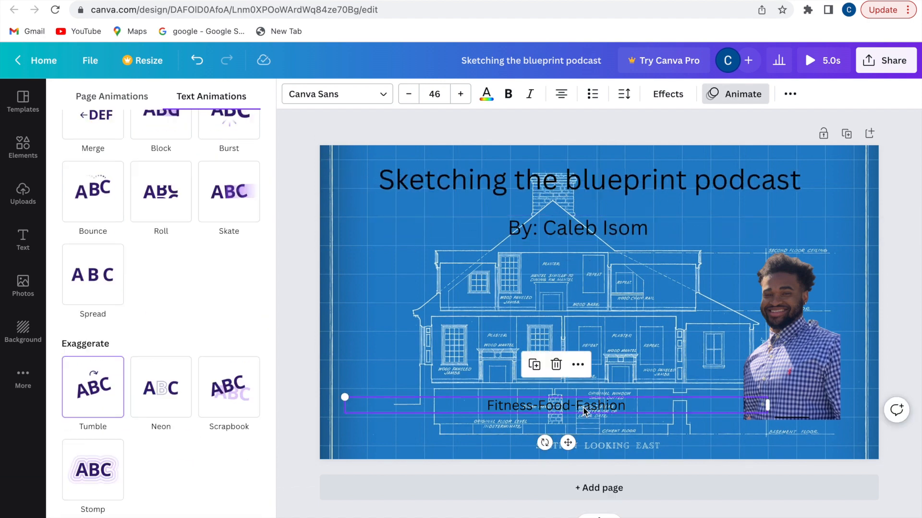
{"action": "left_click", "coordinate": [101, 388]}
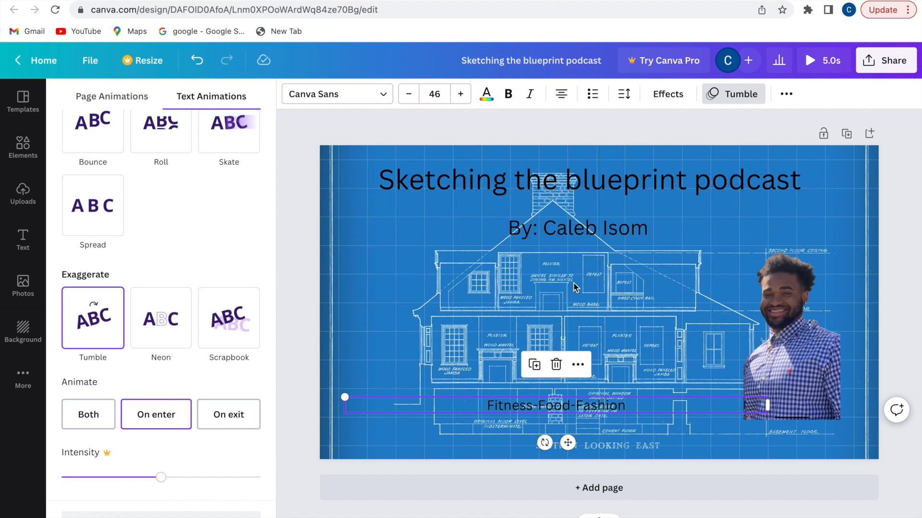
Add a second page and place the blueprint image from Uploads on it
{"action": "left_click", "coordinate": [574, 489]}
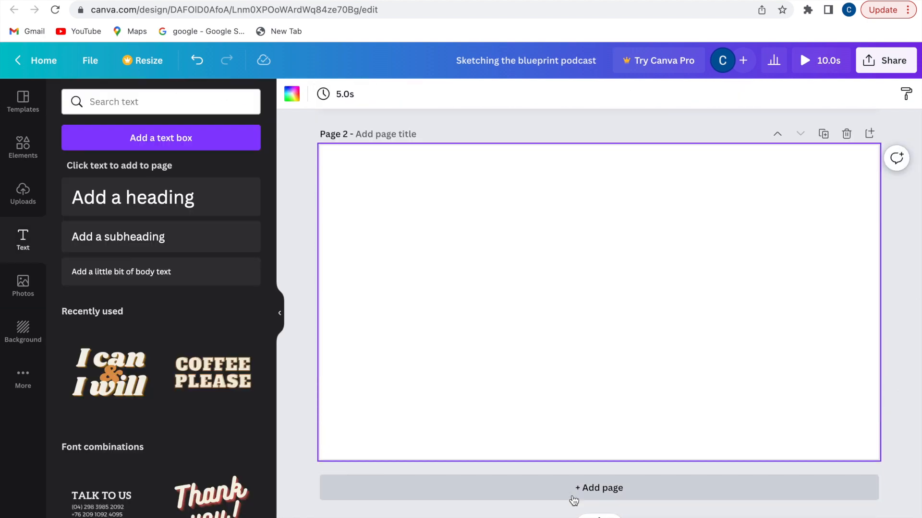
{"action": "left_click", "coordinate": [24, 197]}
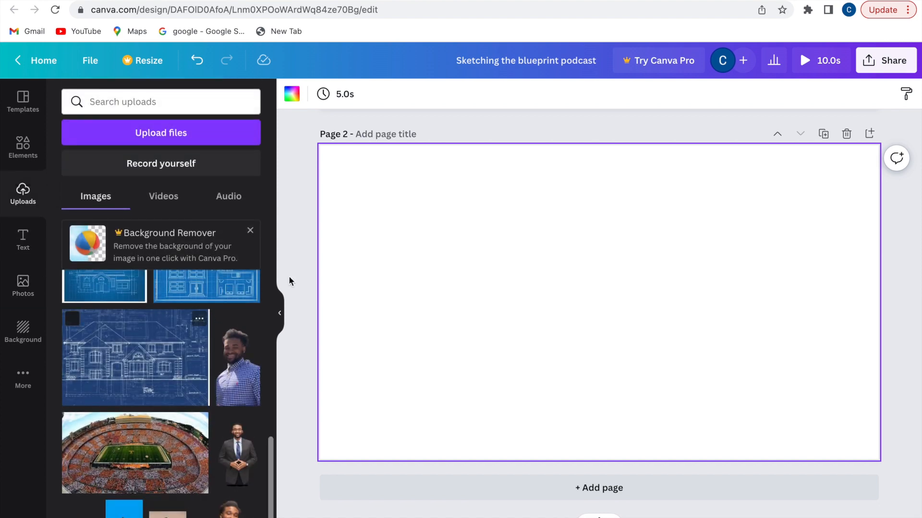
{"action": "scroll", "coordinate": [220, 334], "scroll_direction": "up", "scroll_amount": 10}
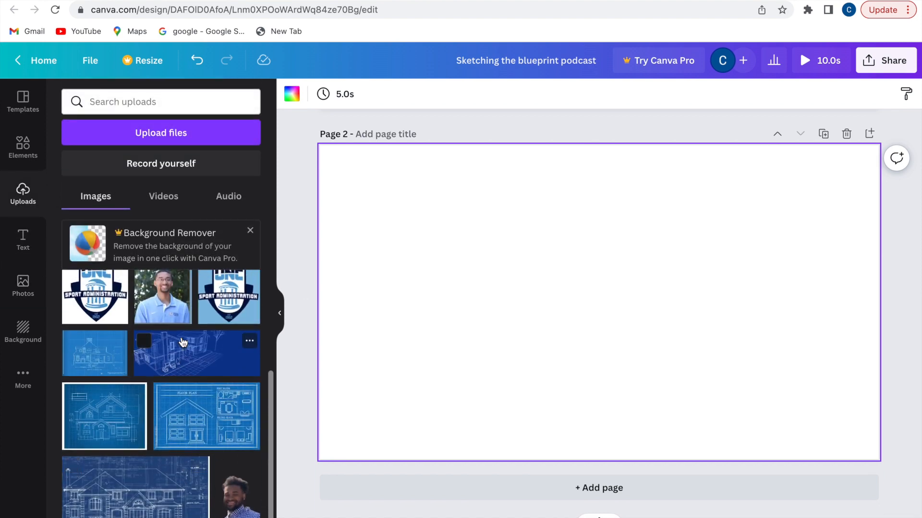
{"action": "scroll", "coordinate": [470, 270], "scroll_direction": "up", "scroll_amount": 5}
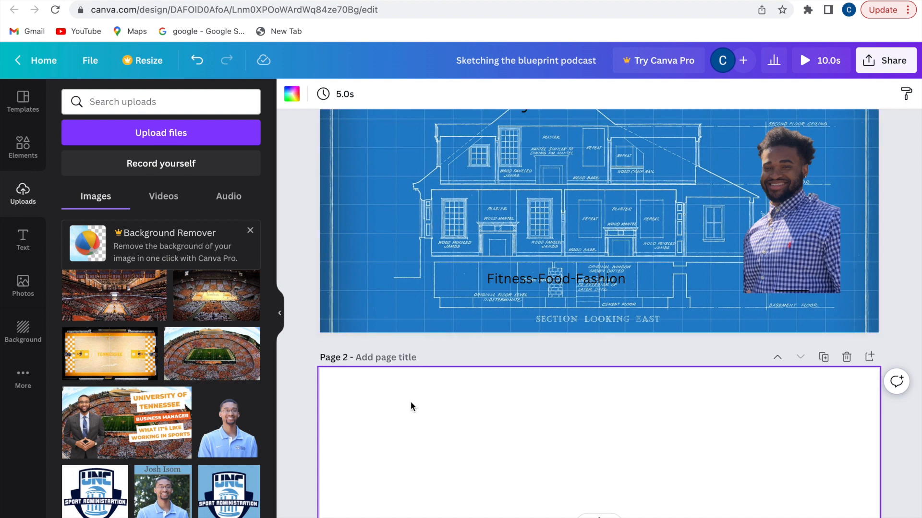
{"action": "scroll", "coordinate": [244, 462], "scroll_direction": "down", "scroll_amount": 2}
{"action": "scroll", "coordinate": [243, 462], "scroll_direction": "down", "scroll_amount": 5}
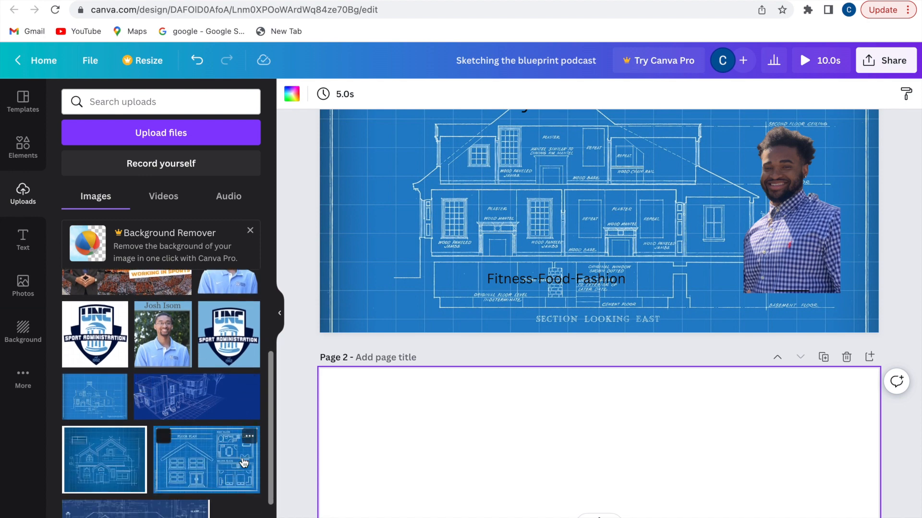
{"action": "left_click", "coordinate": [109, 393]}
Apply the blueprint image's colours to page 2's background, then delete the image
{"action": "scroll", "coordinate": [511, 461], "scroll_direction": "down", "scroll_amount": 4}
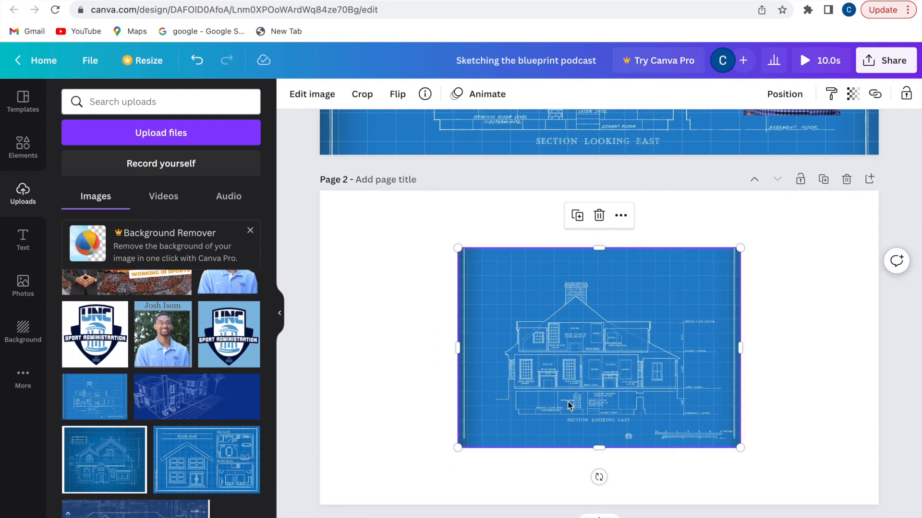
{"action": "right_click", "coordinate": [573, 398]}
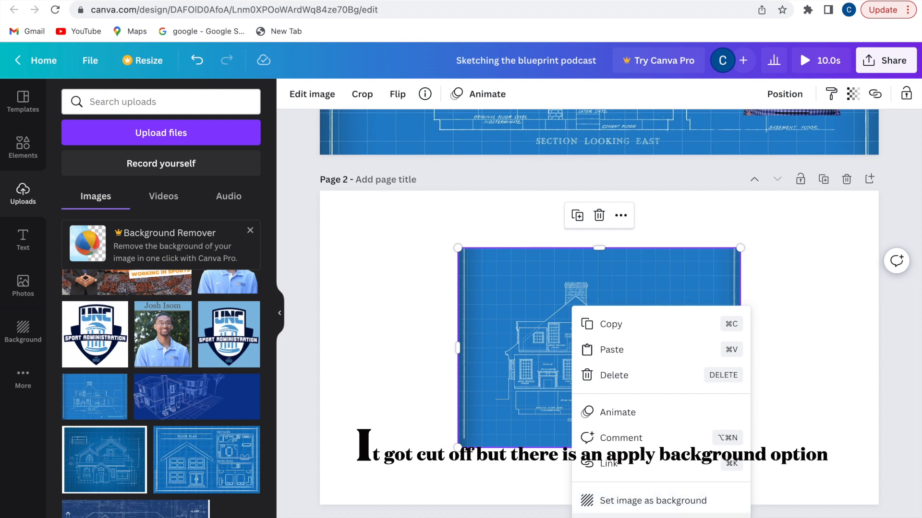
{"action": "left_click", "coordinate": [645, 517]}
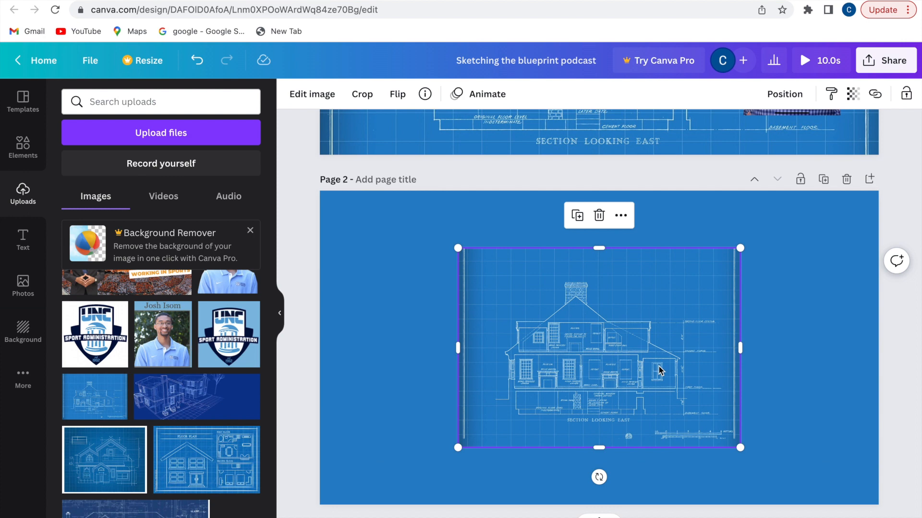
{"action": "key", "text": "Delete"}
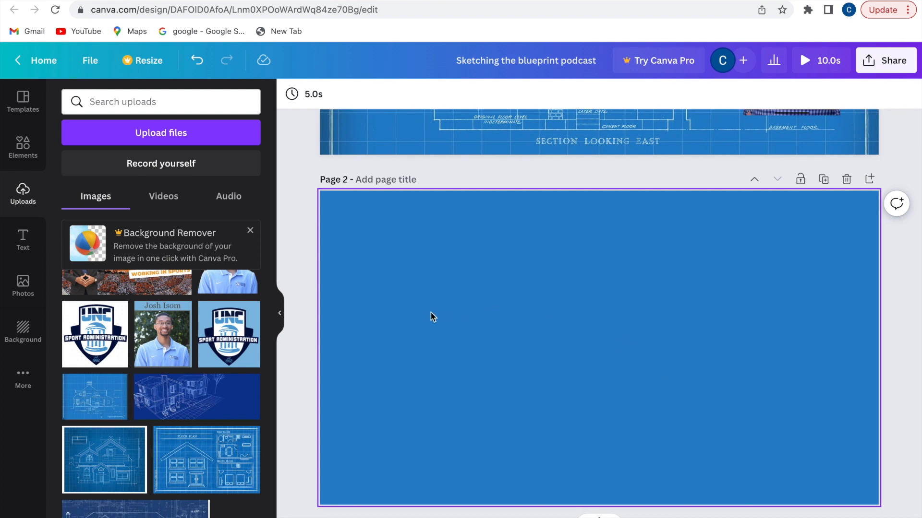
Add the phone mockup from recently used Elements to the left side of page 2
{"action": "left_click", "coordinate": [29, 157]}
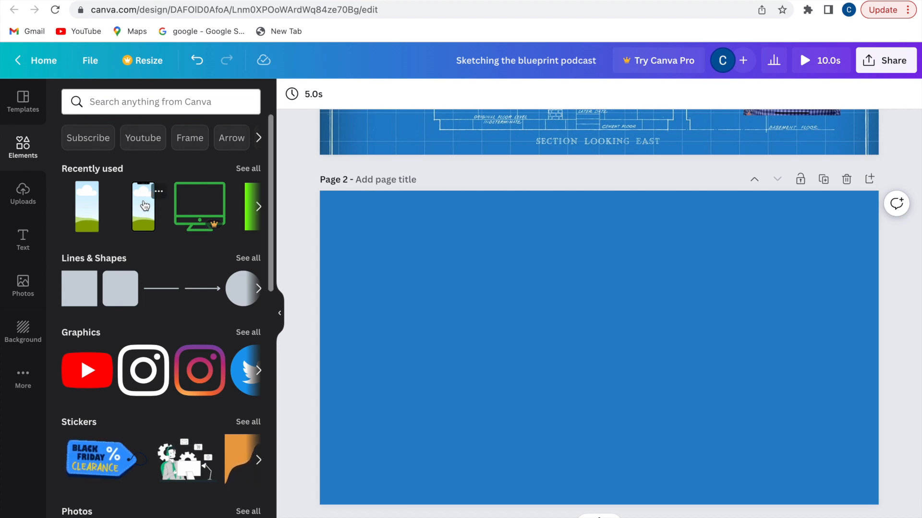
{"action": "left_click", "coordinate": [144, 206]}
{"action": "left_click_drag", "start_coordinate": [582, 323], "coordinate": [400, 317]}
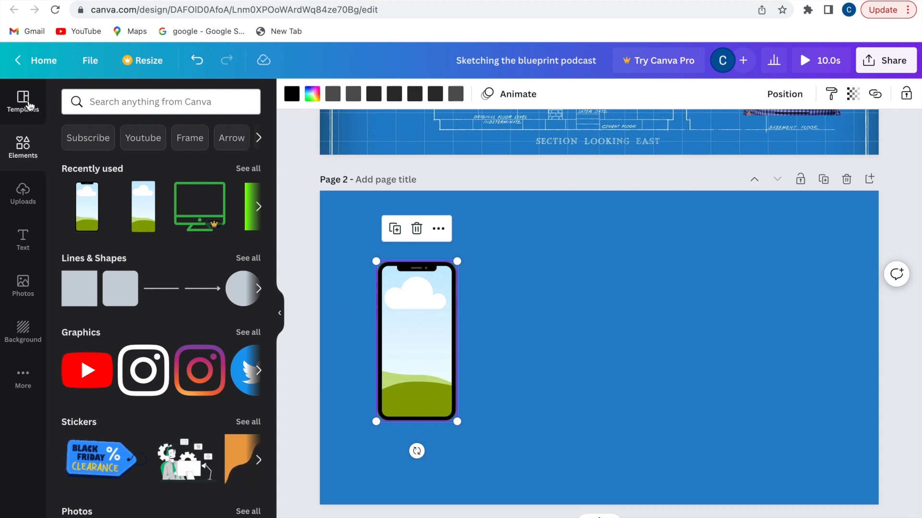
Drop the first uploaded Instagram video into the phone mockup and resize it to fit
{"action": "left_click", "coordinate": [23, 223]}
{"action": "left_click", "coordinate": [22, 194]}
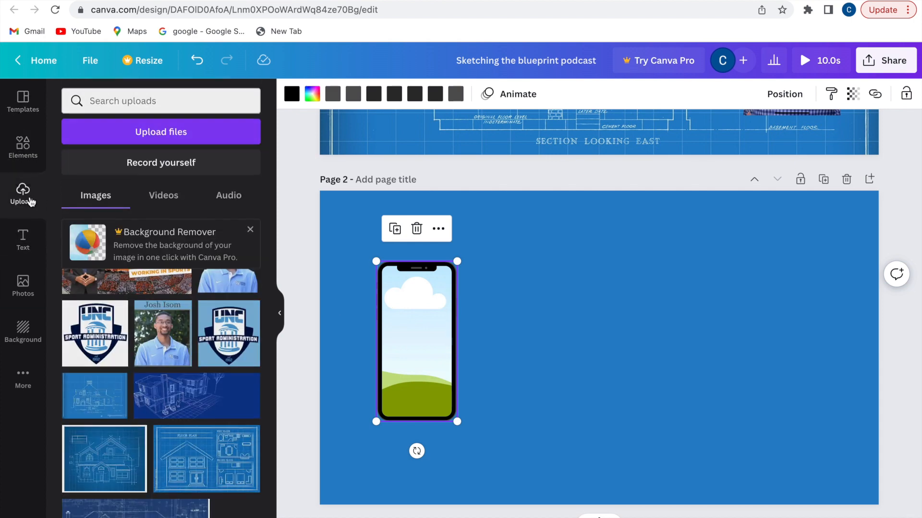
{"action": "left_click", "coordinate": [160, 201]}
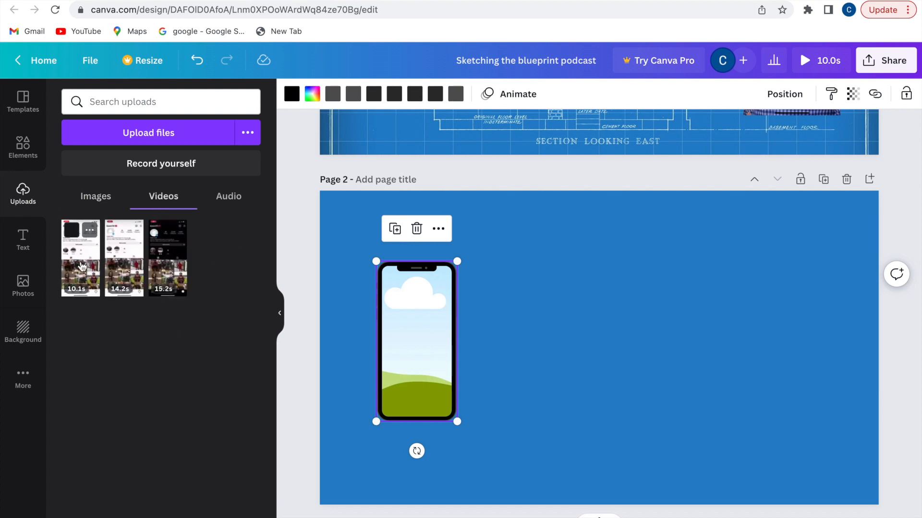
{"action": "left_click_drag", "start_coordinate": [80, 267], "coordinate": [376, 330]}
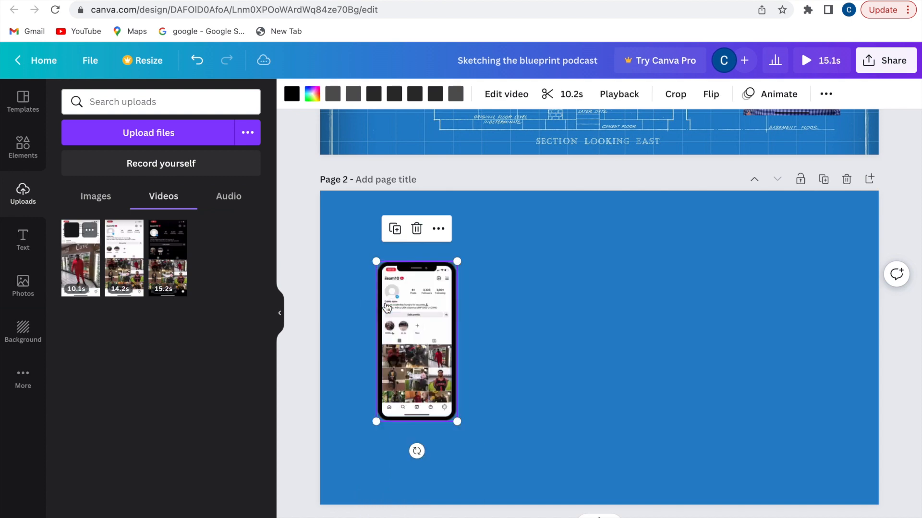
{"action": "left_click_drag", "start_coordinate": [455, 418], "coordinate": [506, 444]}
{"action": "left_click_drag", "start_coordinate": [433, 273], "coordinate": [408, 248]}
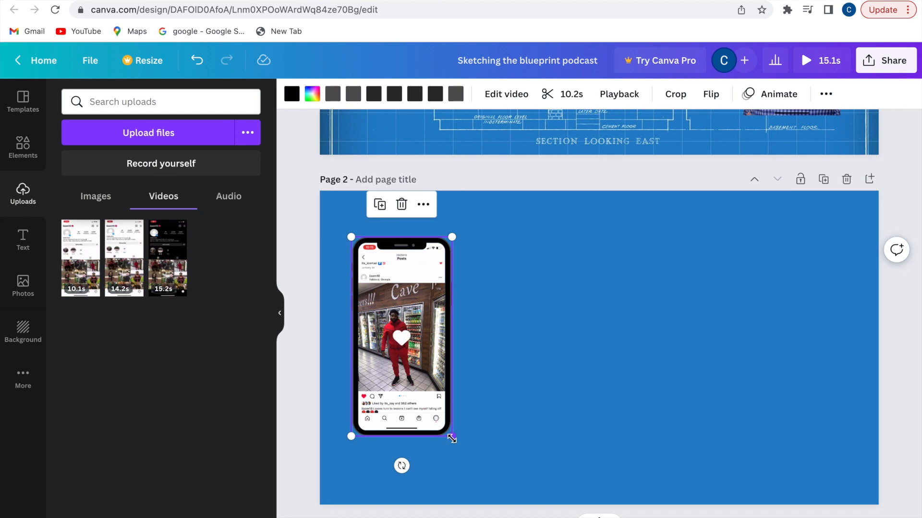
{"action": "left_click_drag", "start_coordinate": [458, 435], "coordinate": [463, 438]}
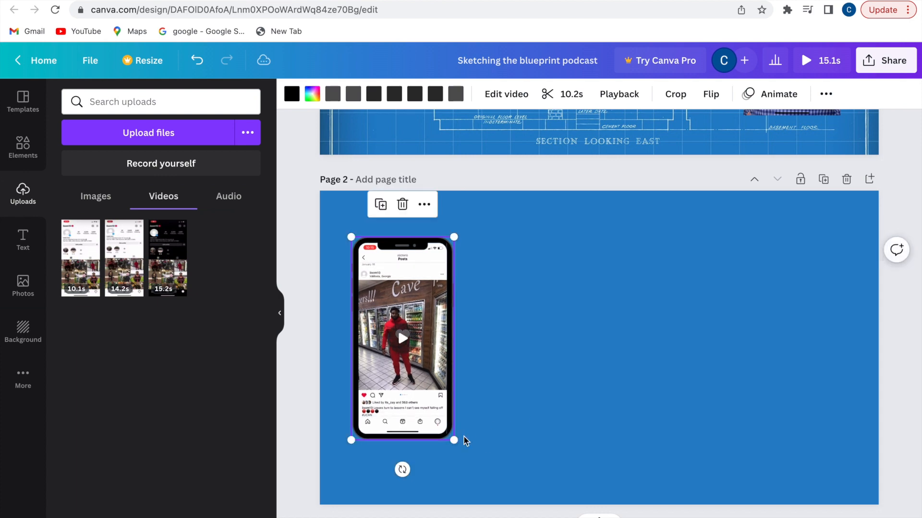
Add a heading on page 2 reading 'Connect with me on Instagram'
{"action": "left_click", "coordinate": [619, 269]}
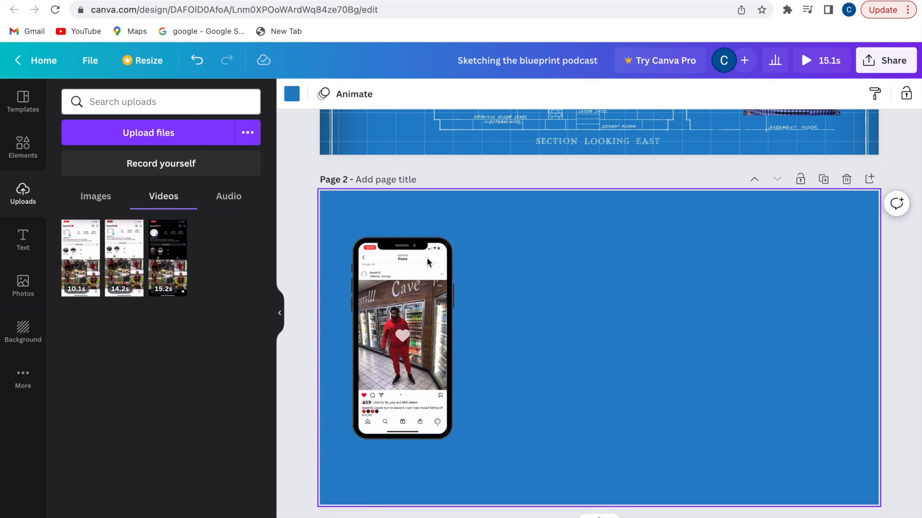
{"action": "left_click", "coordinate": [22, 238]}
{"action": "left_click", "coordinate": [120, 202]}
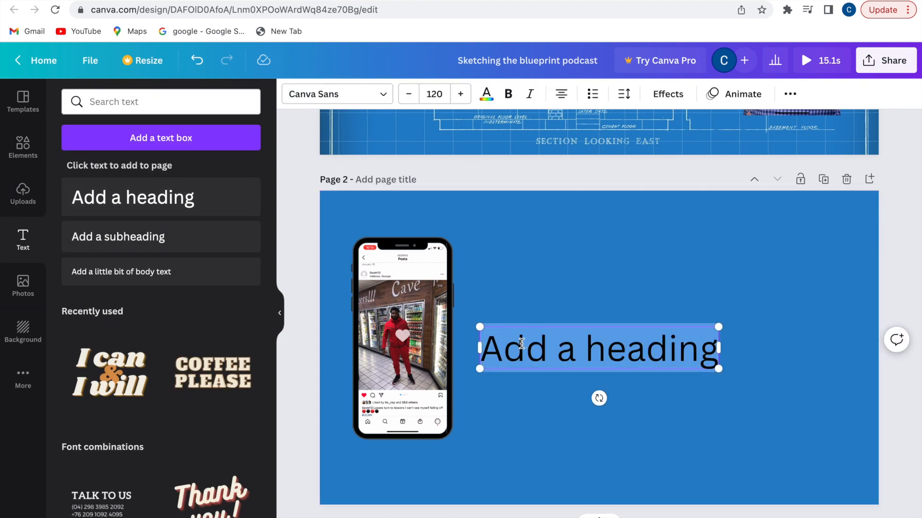
{"action": "type", "text": "Connect with me"}
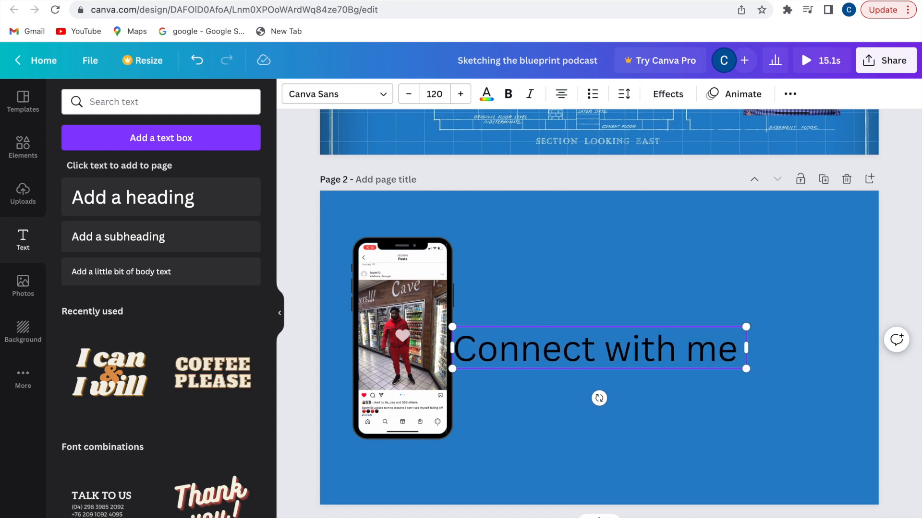
{"action": "type", "text": " on"}
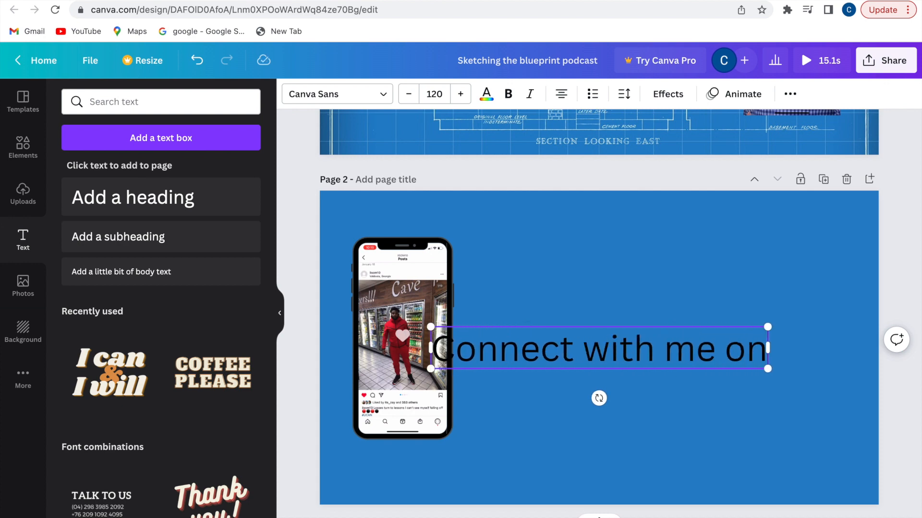
{"action": "type", "text": " Instag"}
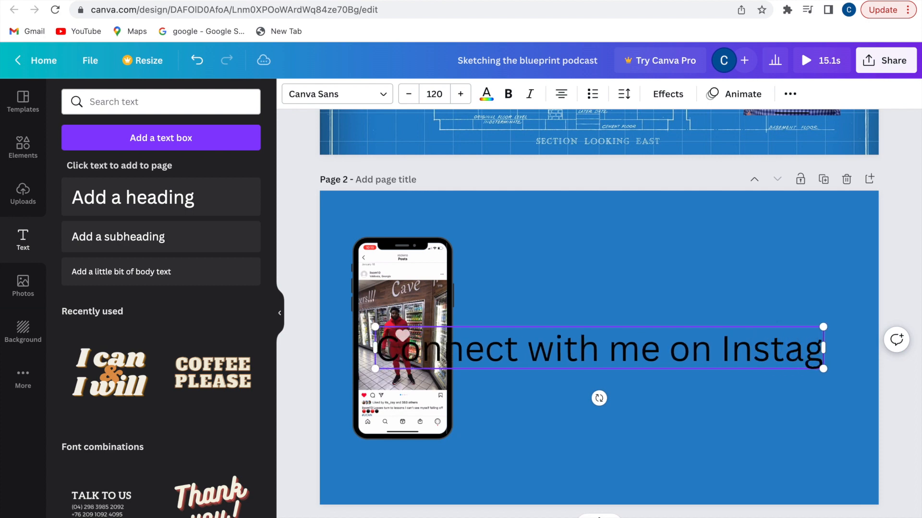
{"action": "type", "text": "eam"}
{"action": "key", "text": "BackSpace"}
{"action": "key", "text": "BackSpace"}
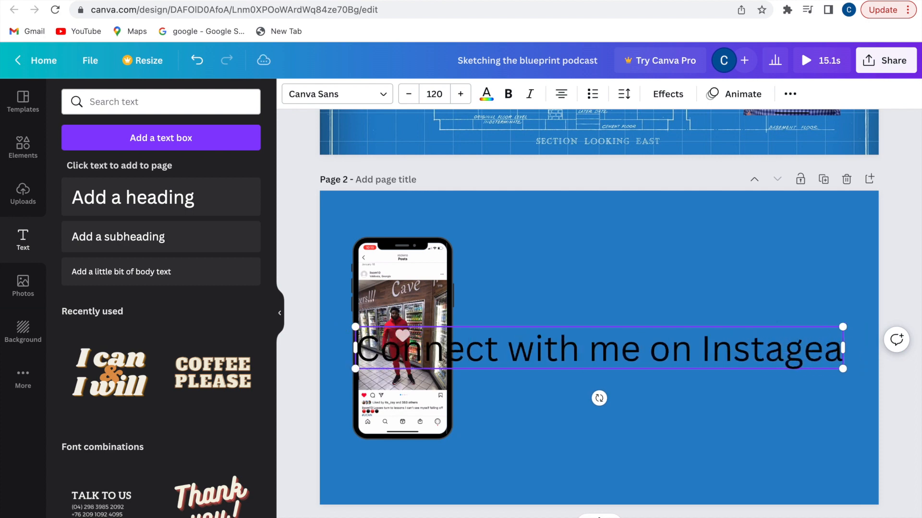
{"action": "key", "text": "BackSpace"}
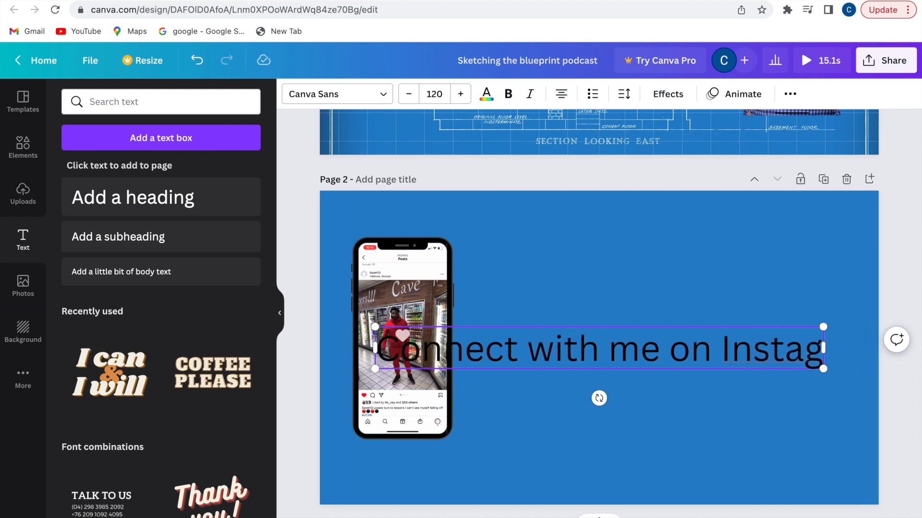
{"action": "type", "text": "ram"}
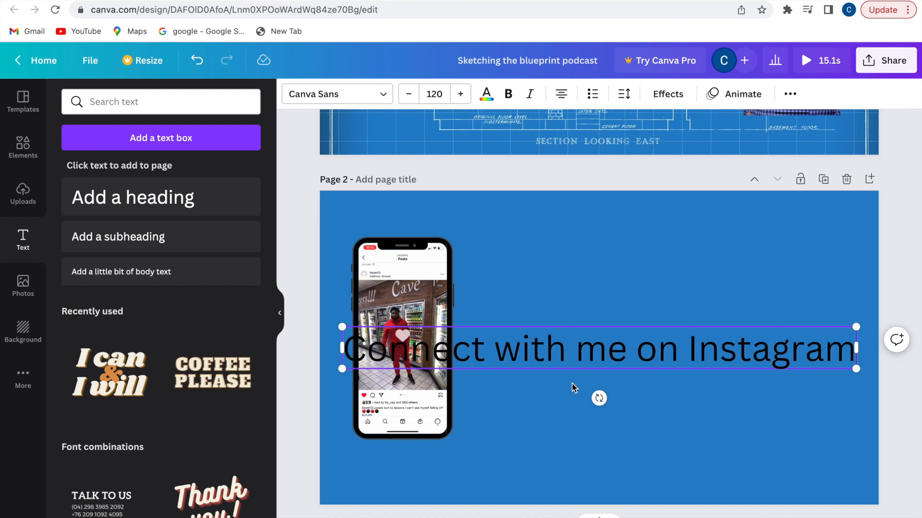
Reduce the heading's font size to 62
{"action": "left_click", "coordinate": [410, 99]}
{"action": "left_click", "coordinate": [410, 99]}
{"action": "left_click", "coordinate": [411, 99]}
{"action": "left_click", "coordinate": [410, 98]}
{"action": "left_click", "coordinate": [411, 98]}
{"action": "left_click", "coordinate": [410, 99]}
{"action": "left_click", "coordinate": [409, 95]}
{"action": "left_click", "coordinate": [409, 95]}
{"action": "left_click", "coordinate": [409, 95]}
{"action": "left_click", "coordinate": [409, 95]}
{"action": "left_click", "coordinate": [408, 95]}
{"action": "left_click", "coordinate": [409, 95]}
{"action": "left_click", "coordinate": [409, 96]}
{"action": "left_click", "coordinate": [409, 95]}
{"action": "left_click", "coordinate": [411, 103]}
{"action": "left_click", "coordinate": [411, 102]}
{"action": "left_click", "coordinate": [411, 102]}
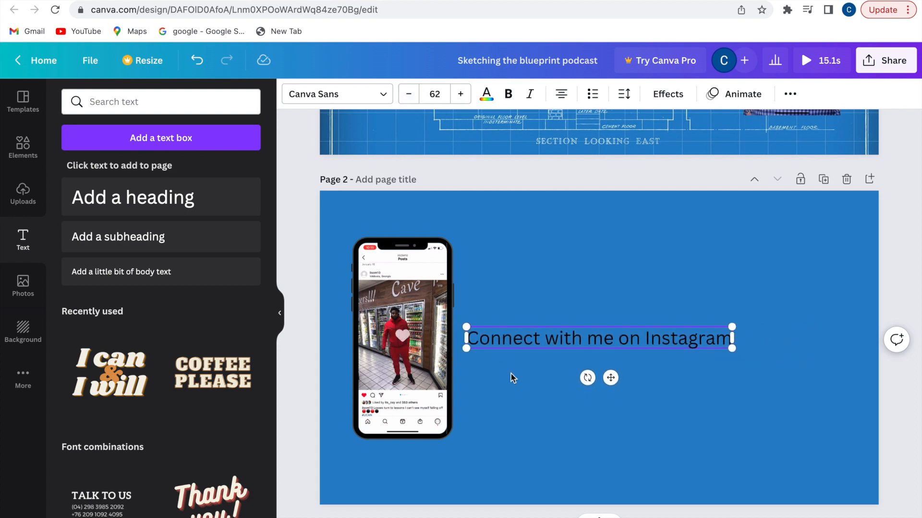
Move the heading to the upper right of page 2, beside the phone
{"action": "left_click_drag", "start_coordinate": [574, 340], "coordinate": [592, 288]}
{"action": "left_click", "coordinate": [618, 324]}
{"action": "left_click_drag", "start_coordinate": [617, 325], "coordinate": [699, 236]}
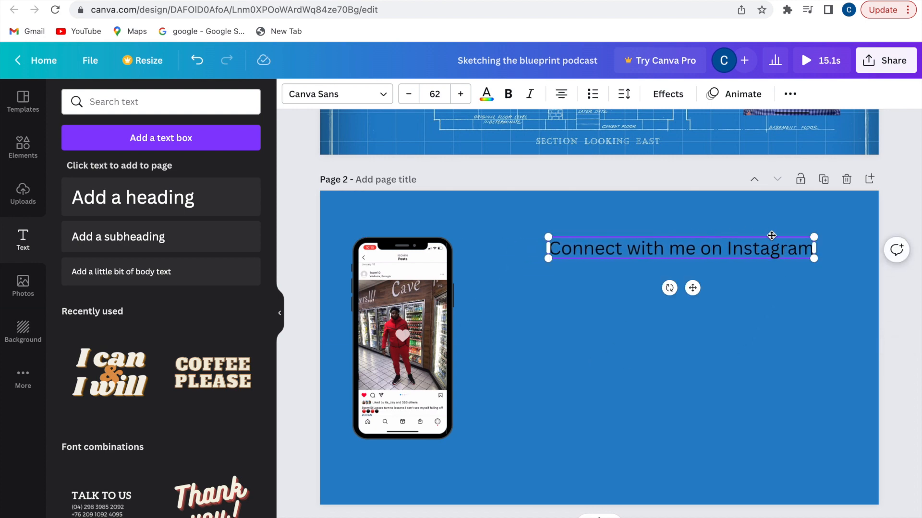
{"action": "left_click", "coordinate": [588, 328]}
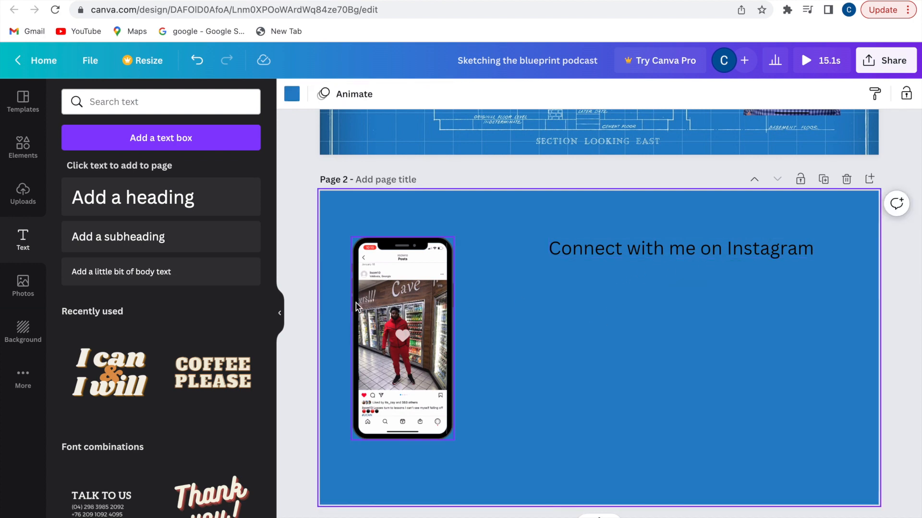
Search Elements for 'instagram' and place a shrunken gradient Instagram logo under the heading
{"action": "left_click", "coordinate": [32, 158]}
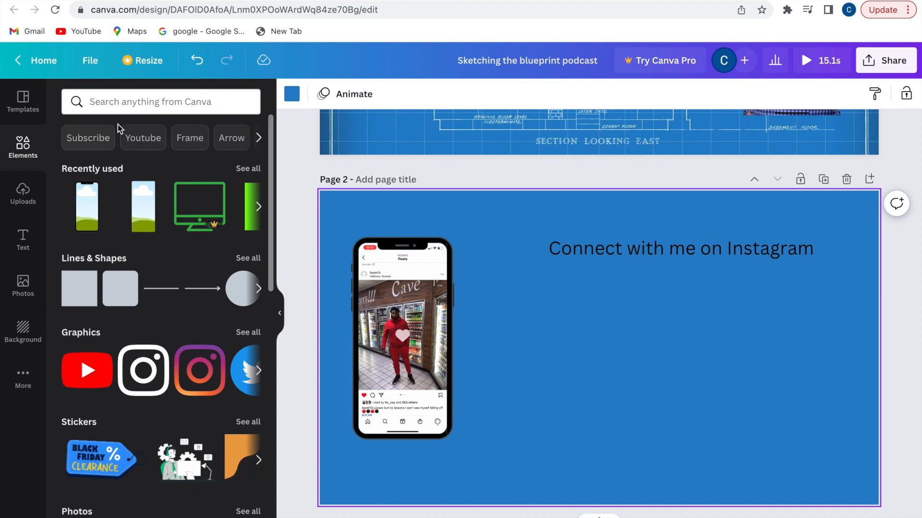
{"action": "left_click", "coordinate": [135, 104]}
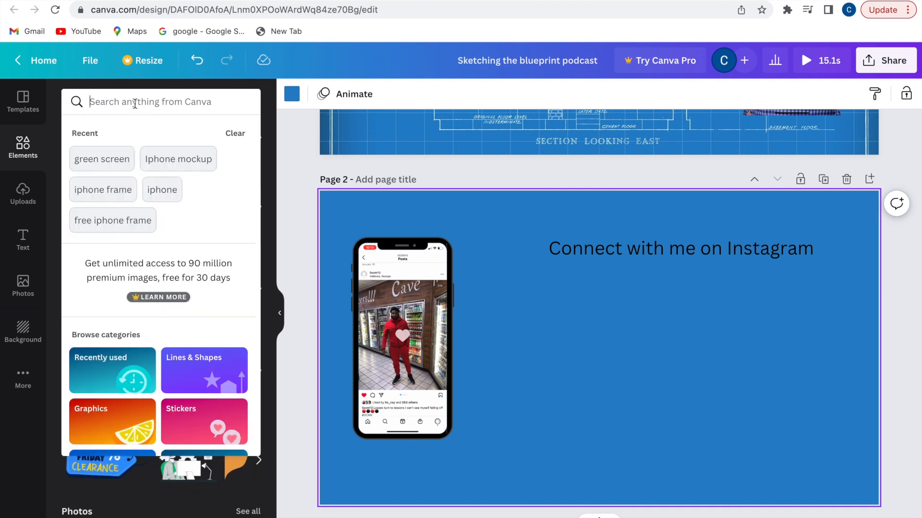
{"action": "type", "text": "instagram"}
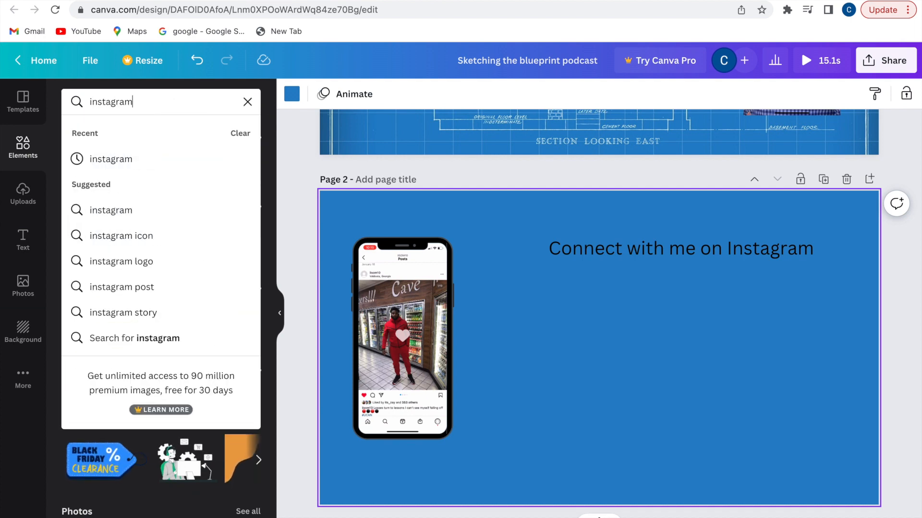
{"action": "key", "text": "Return"}
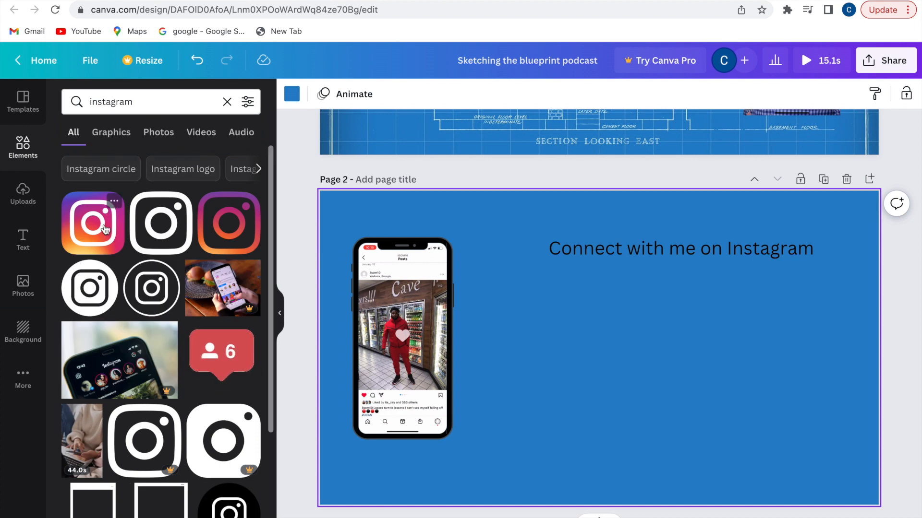
{"action": "left_click_drag", "start_coordinate": [108, 224], "coordinate": [503, 297]}
{"action": "left_click_drag", "start_coordinate": [461, 260], "coordinate": [572, 273]}
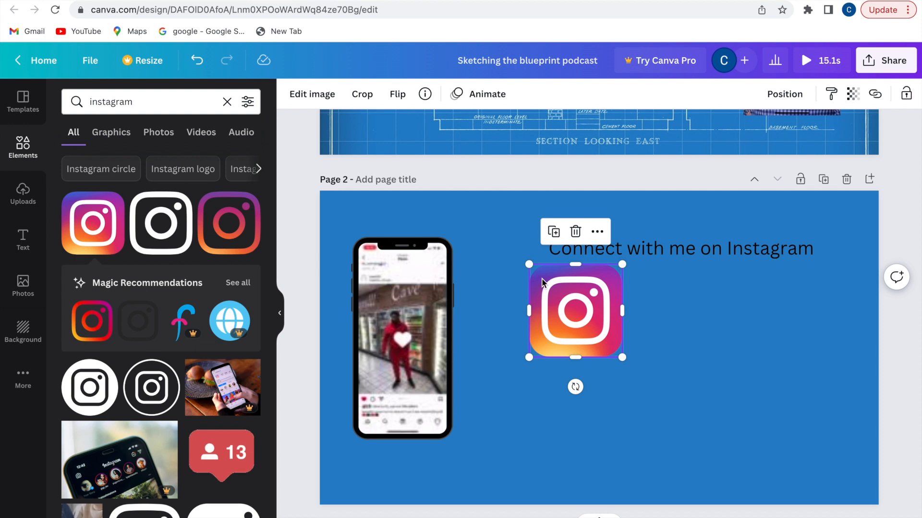
{"action": "left_click_drag", "start_coordinate": [528, 264], "coordinate": [540, 275]}
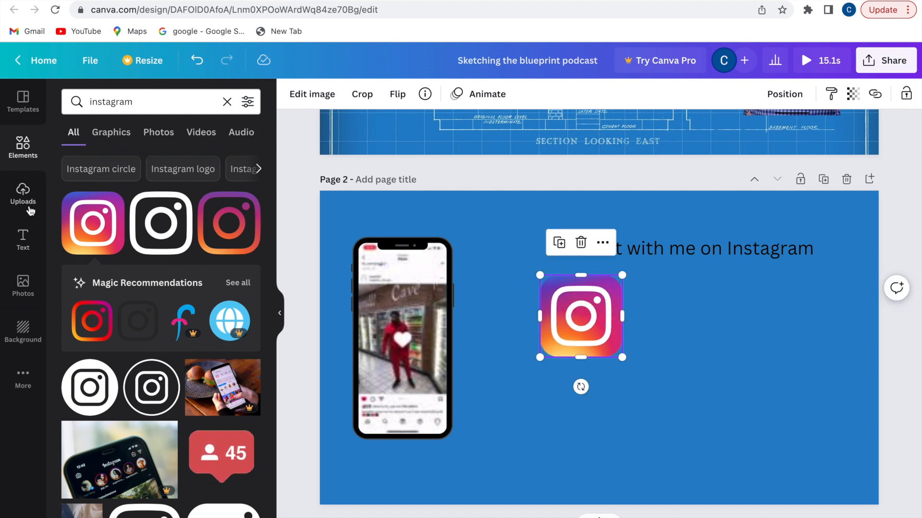
Add a subheading text box right of the Instagram logo and replace its text with the Instagram handle
{"action": "left_click", "coordinate": [24, 236]}
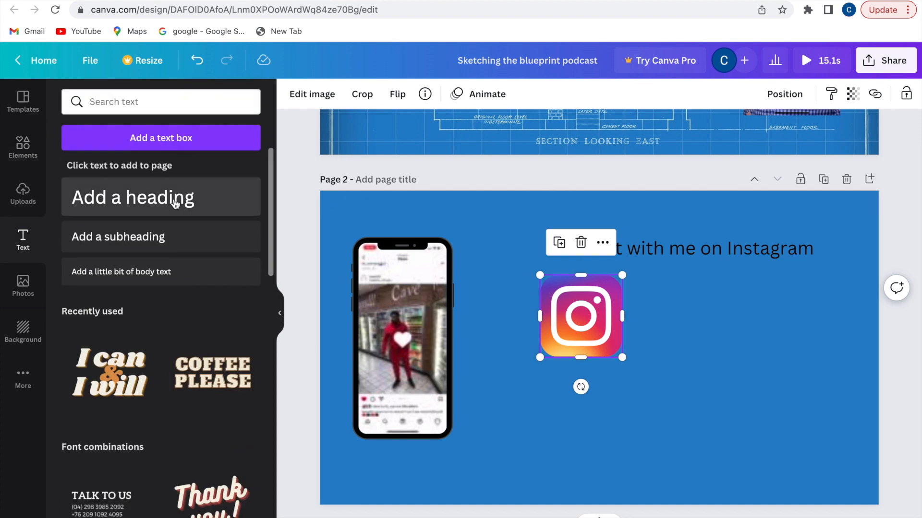
{"action": "left_click", "coordinate": [161, 239]}
{"action": "left_click_drag", "start_coordinate": [589, 404], "coordinate": [615, 372]}
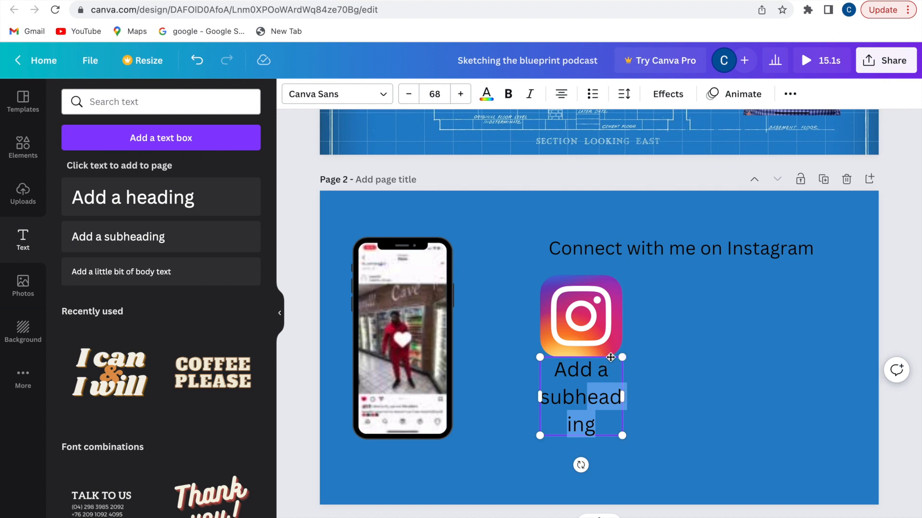
{"action": "left_click_drag", "start_coordinate": [613, 357], "coordinate": [739, 279]}
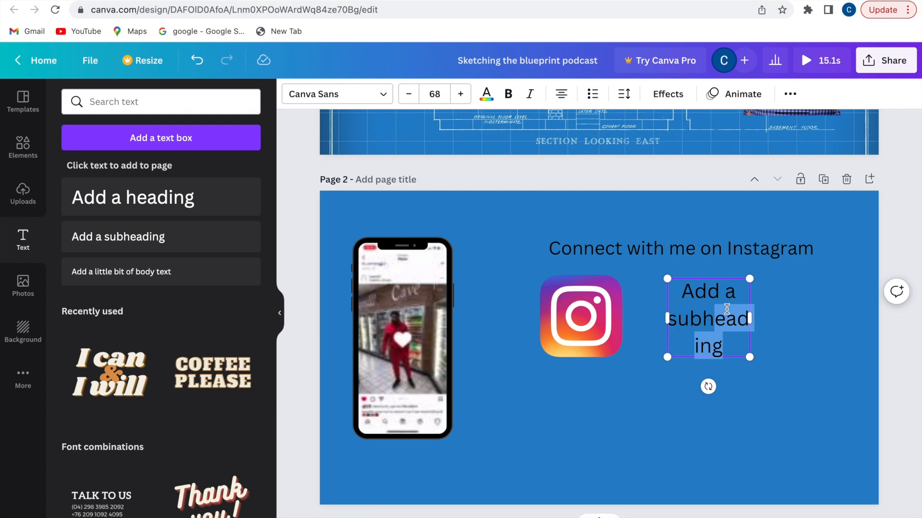
{"action": "key", "text": "BackSpace"}
{"action": "key", "text": "BackSpace"}
{"action": "key", "text": "BackSpace"}
{"action": "key", "text": "BackSpace"}
{"action": "key", "text": "BackSpace"}
{"action": "key", "text": "BackSpace"}
{"action": "key", "text": "BackSpace"}
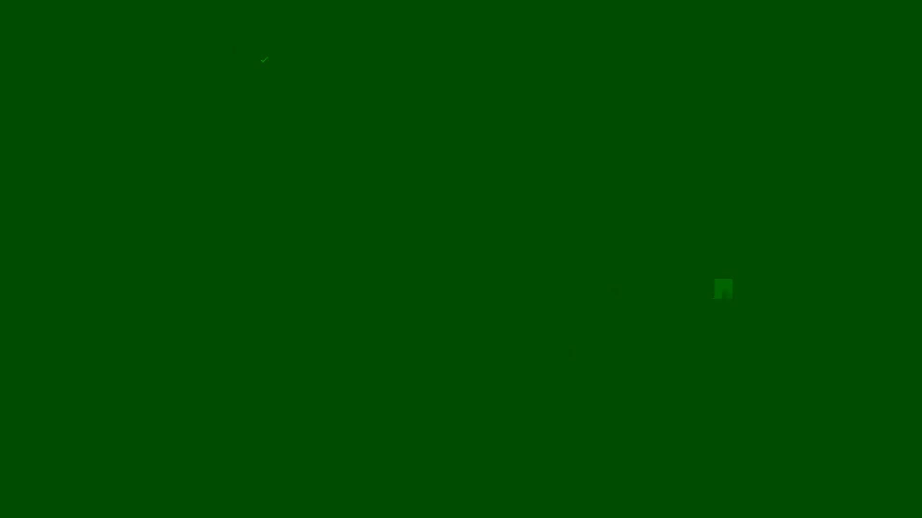
{"action": "type", "text": "@"}
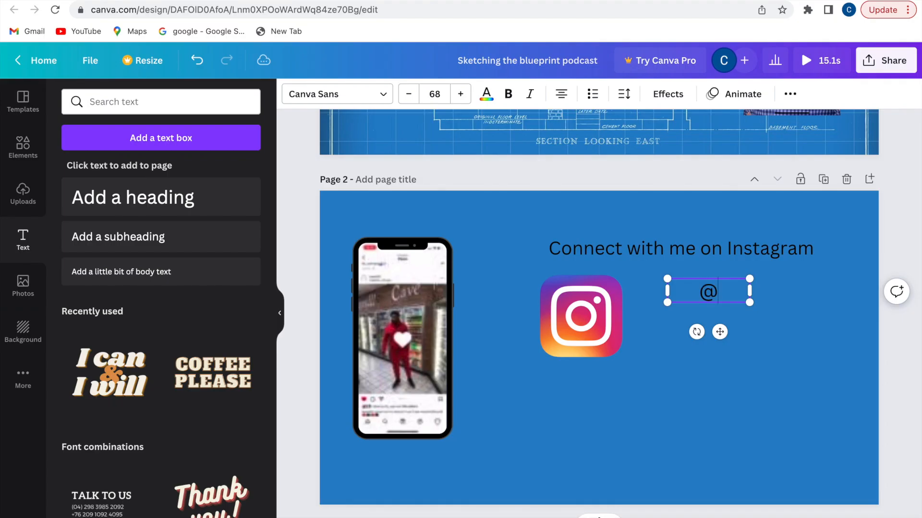
{"action": "type", "text": "iisom"}
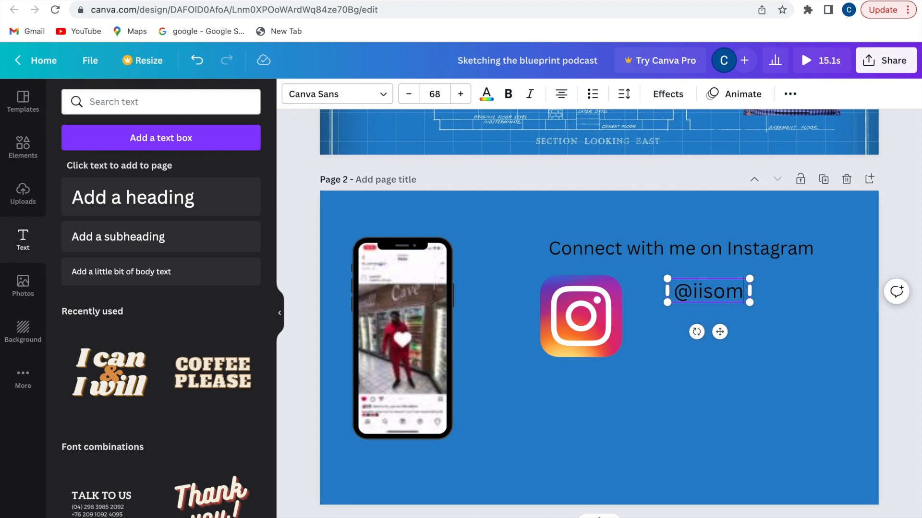
{"action": "type", "text": "1o"}
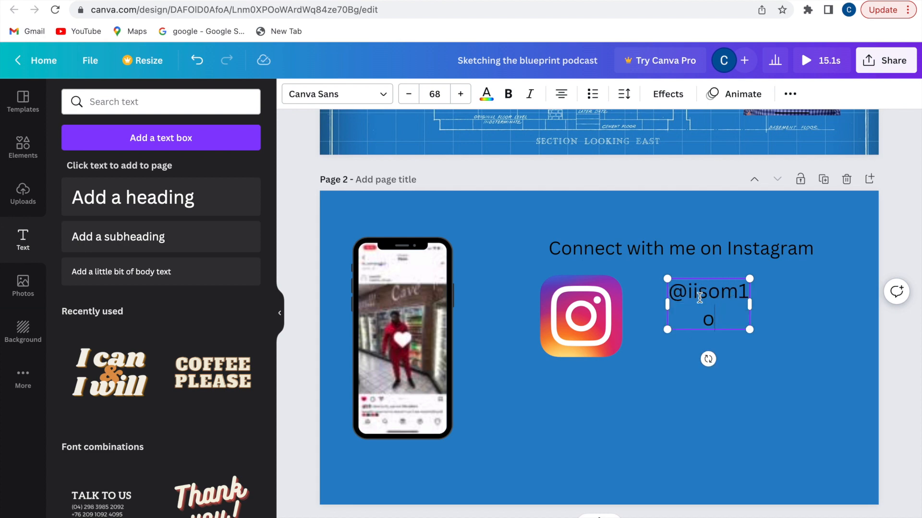
Reduce the handle text to size 58, fix its last character, and align it beside the logo
{"action": "left_click", "coordinate": [409, 94]}
{"action": "left_click", "coordinate": [409, 94]}
{"action": "left_click", "coordinate": [409, 94]}
{"action": "left_click", "coordinate": [409, 94]}
{"action": "left_click", "coordinate": [409, 94]}
{"action": "left_click", "coordinate": [409, 94]}
{"action": "left_click", "coordinate": [409, 94]}
{"action": "left_click", "coordinate": [409, 94]}
{"action": "left_click", "coordinate": [409, 94]}
{"action": "left_click", "coordinate": [409, 94]}
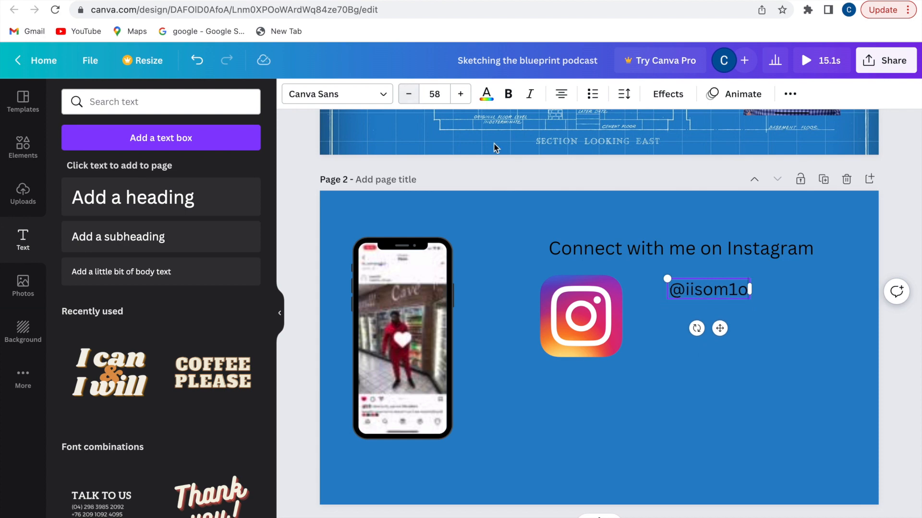
{"action": "key", "text": "BackSpace"}
{"action": "type", "text": "0"}
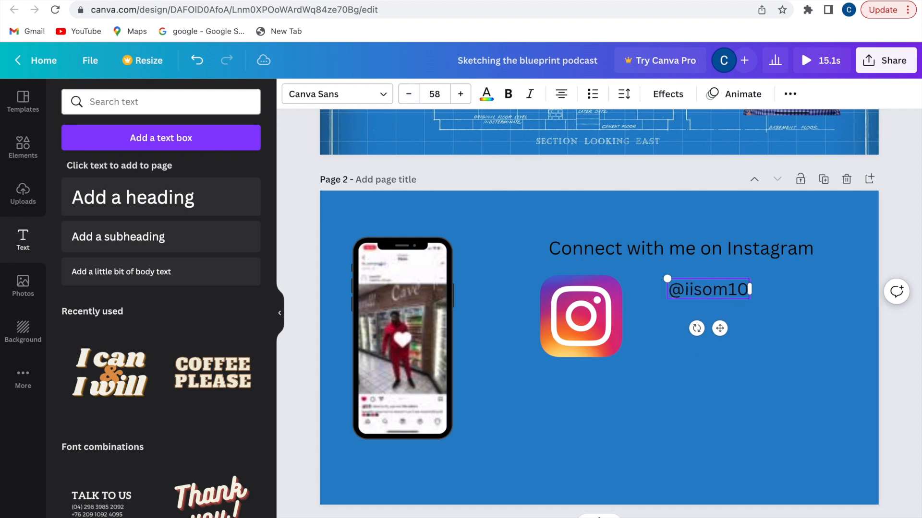
{"action": "left_click_drag", "start_coordinate": [686, 295], "coordinate": [670, 322]}
{"action": "left_click", "coordinate": [577, 339]}
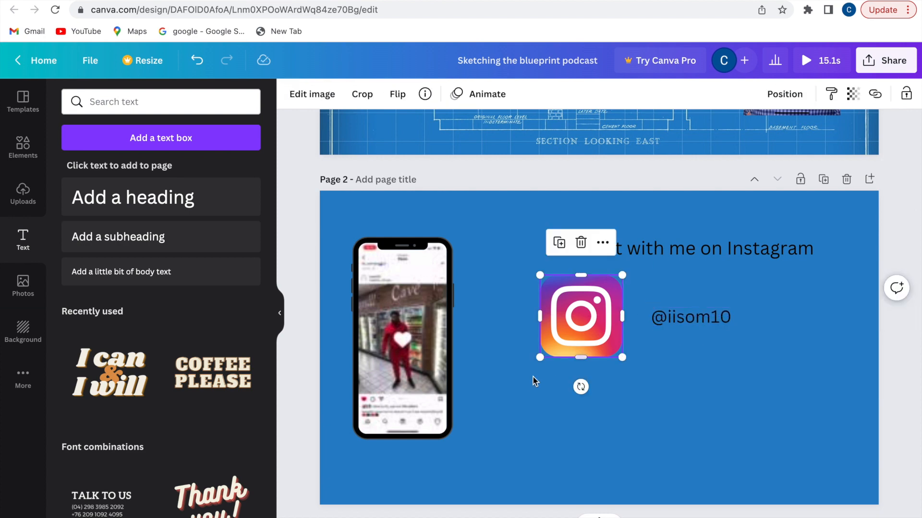
Search the Elements library for 'sub' to find subscribe button graphics
{"action": "left_click", "coordinate": [22, 144]}
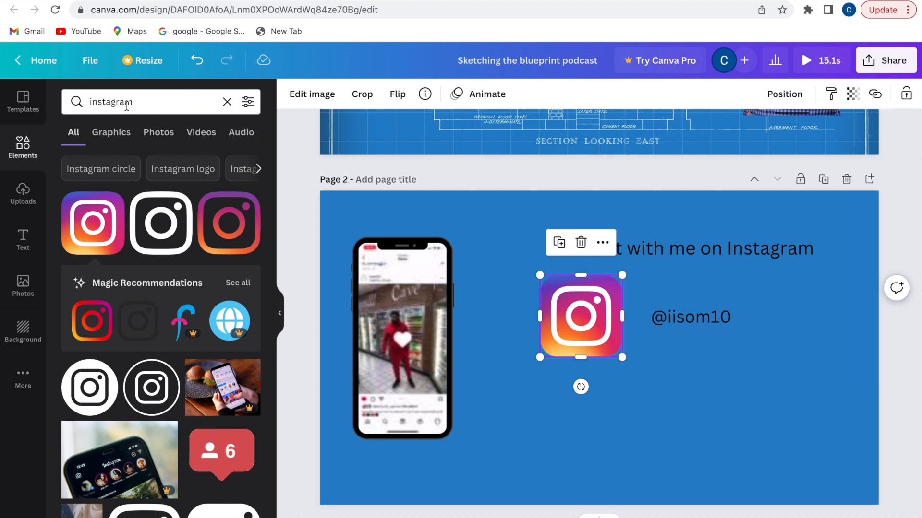
{"action": "left_click", "coordinate": [126, 106]}
{"action": "type", "text": "sub"}
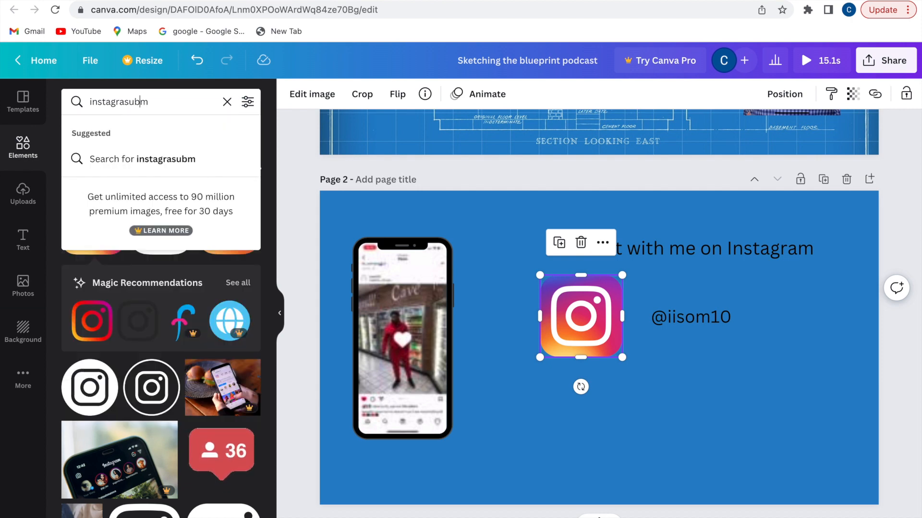
{"action": "key", "text": "BackSpace"}
{"action": "left_click", "coordinate": [228, 102]}
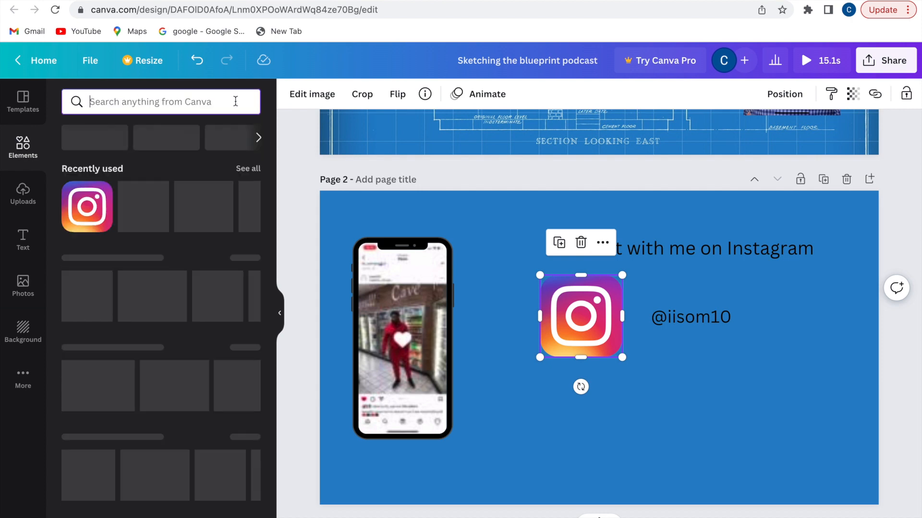
{"action": "type", "text": "sub"}
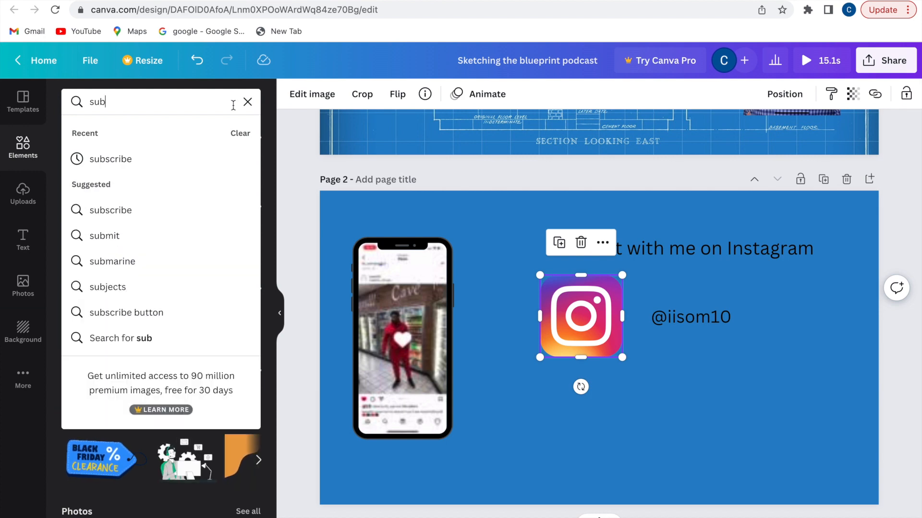
{"action": "left_click", "coordinate": [178, 172]}
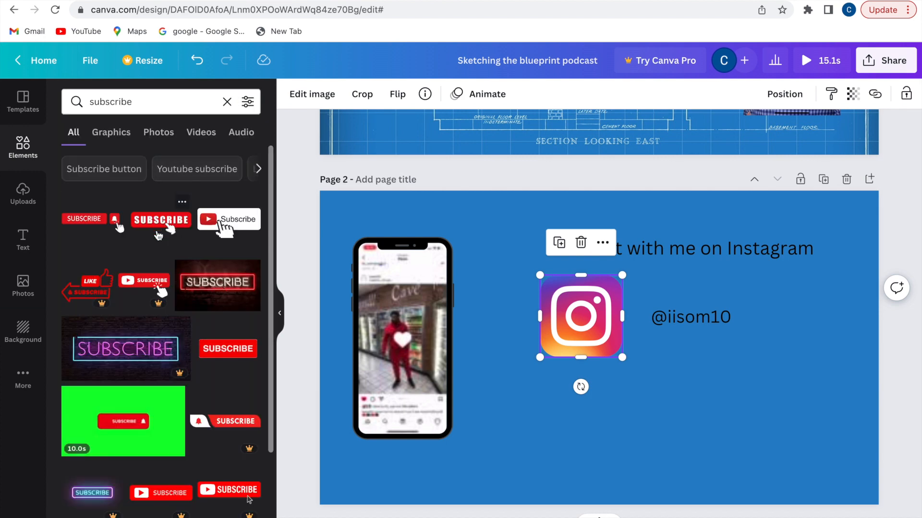
{"action": "scroll", "coordinate": [205, 356], "scroll_direction": "down", "scroll_amount": 1}
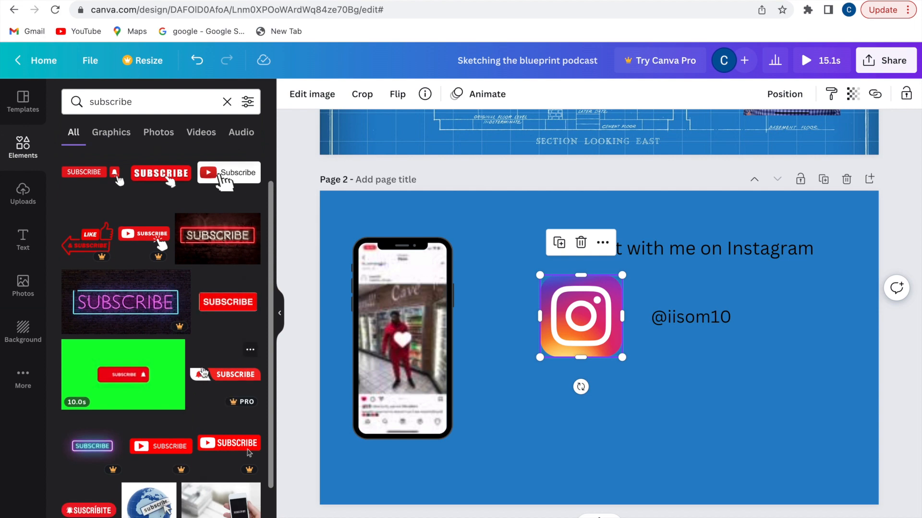
{"action": "scroll", "coordinate": [203, 373], "scroll_direction": "up", "scroll_amount": 1}
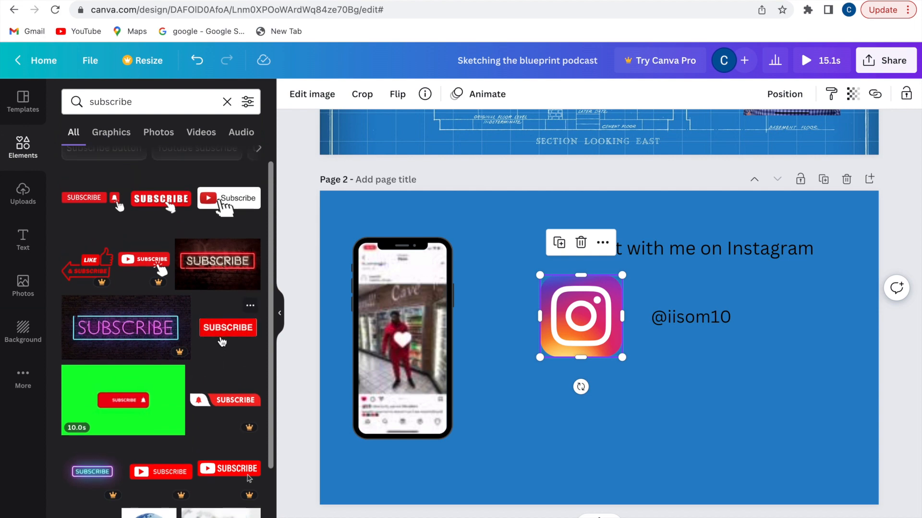
{"action": "scroll", "coordinate": [222, 342], "scroll_direction": "up", "scroll_amount": 1}
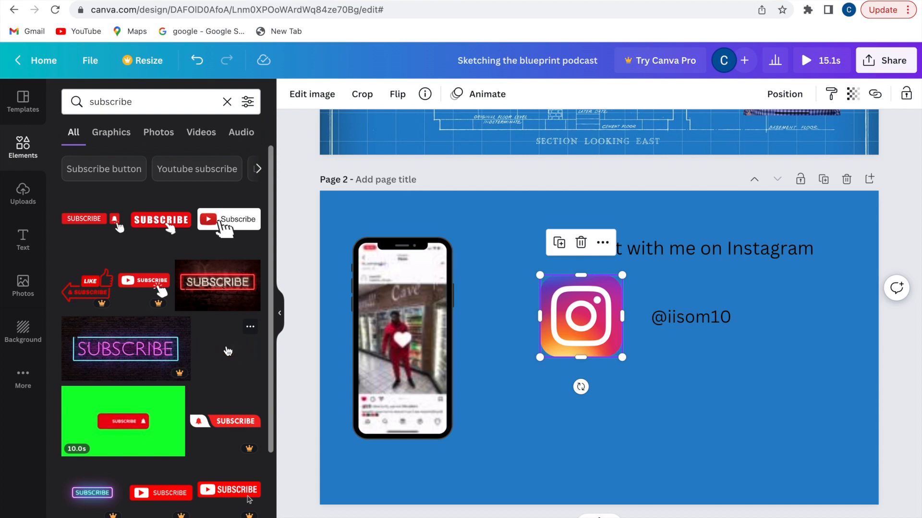
Add the red SUBSCRIBE graphic to page 2, shrink it, and place it below the Instagram logo
{"action": "left_click_drag", "start_coordinate": [257, 354], "coordinate": [489, 379]}
{"action": "left_click_drag", "start_coordinate": [421, 344], "coordinate": [706, 434]}
{"action": "left_click_drag", "start_coordinate": [765, 448], "coordinate": [578, 402]}
Replace the element search with 'arro' to look for arrow graphics
{"action": "left_click", "coordinate": [193, 110]}
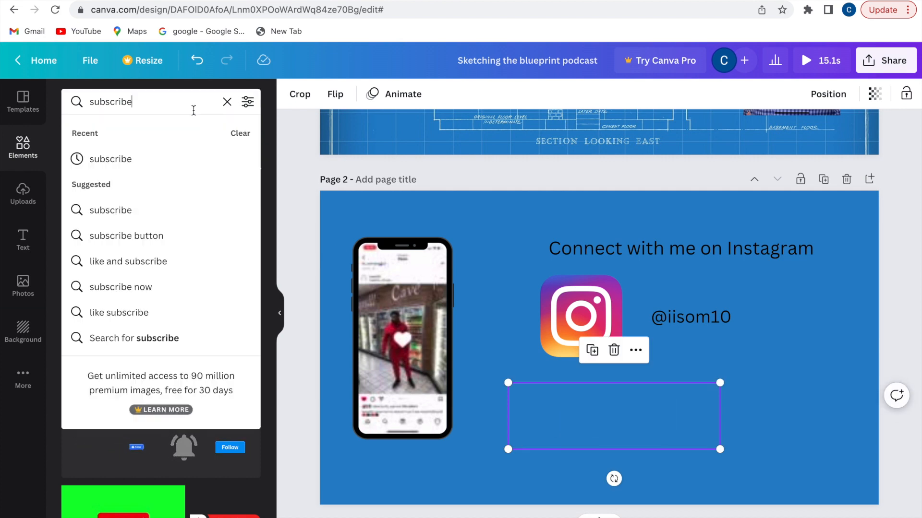
{"action": "key", "text": "BackSpace"}
{"action": "key", "text": "BackSpace"}
{"action": "key", "text": "BackSpace"}
{"action": "key", "text": "BackSpace"}
{"action": "type", "text": "arrow"}
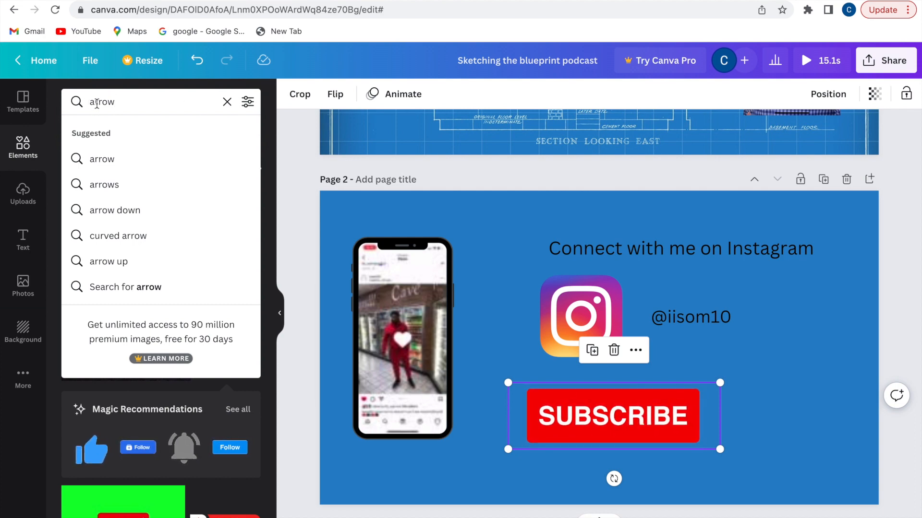
Search the Elements library for 'click arrow' and browse the cursor results
{"action": "key", "text": "BackSpace"}
{"action": "key", "text": "BackSpace"}
{"action": "key", "text": "BackSpace"}
{"action": "type", "text": "click a"}
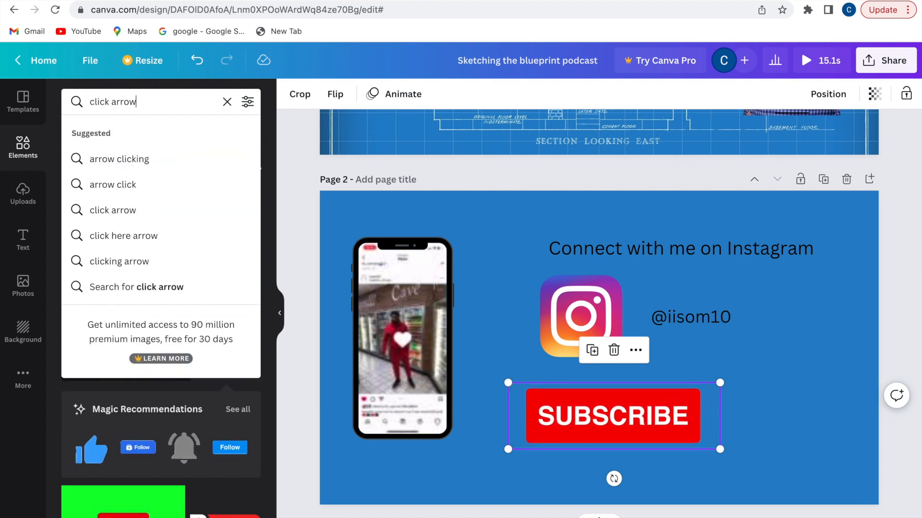
{"action": "type", "text": "rrow"}
{"action": "key", "text": "Return"}
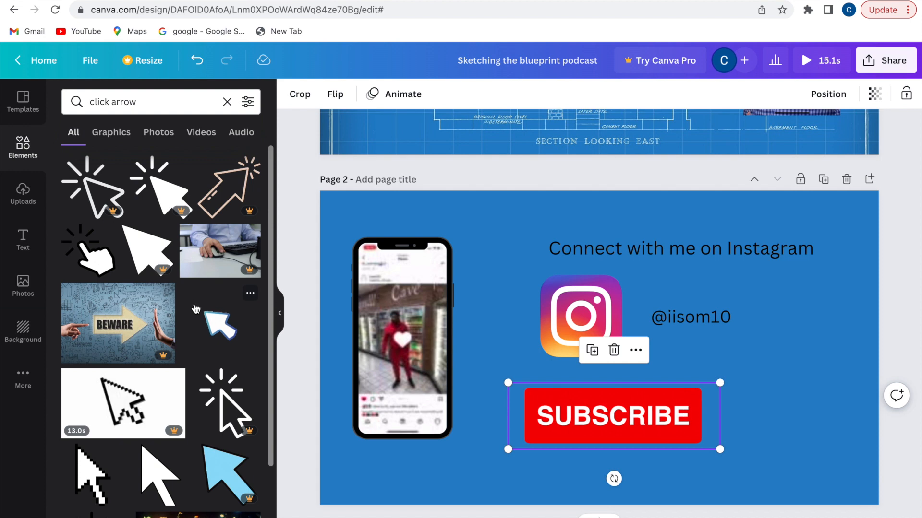
{"action": "scroll", "coordinate": [203, 335], "scroll_direction": "down", "scroll_amount": 3}
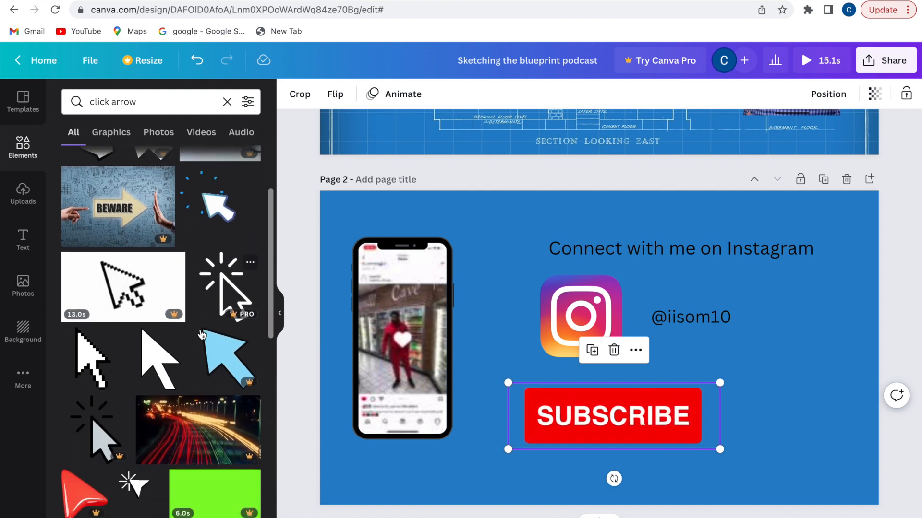
{"action": "scroll", "coordinate": [202, 336], "scroll_direction": "down", "scroll_amount": 1}
{"action": "scroll", "coordinate": [202, 335], "scroll_direction": "up", "scroll_amount": 2}
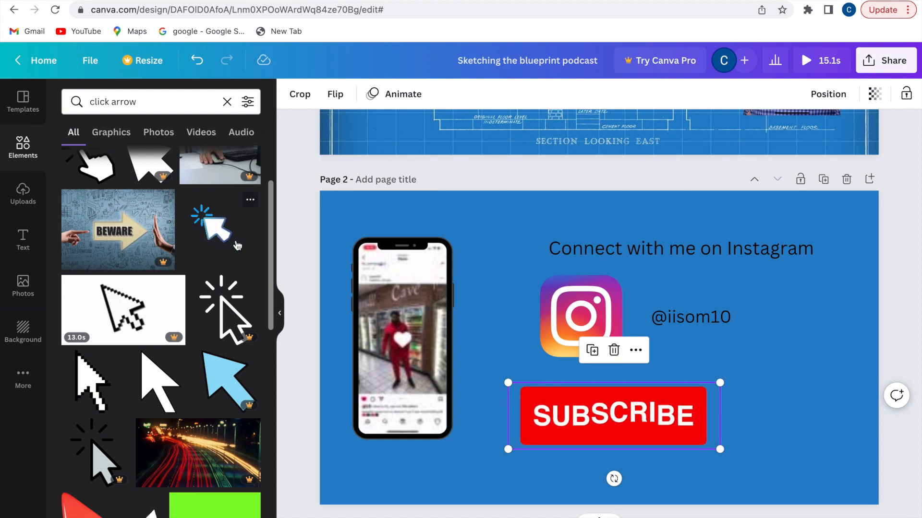
Add the clicking cursor graphic to page 2, resize it, and set it at the SUBSCRIBE button's lower-right corner
{"action": "left_click_drag", "start_coordinate": [231, 238], "coordinate": [711, 391]}
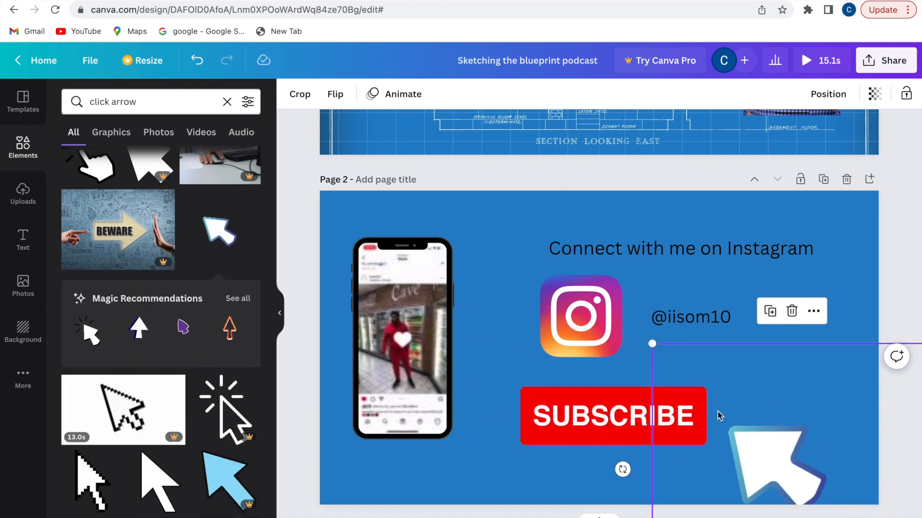
{"action": "left_click_drag", "start_coordinate": [654, 344], "coordinate": [769, 446]}
{"action": "left_click_drag", "start_coordinate": [844, 493], "coordinate": [791, 462]}
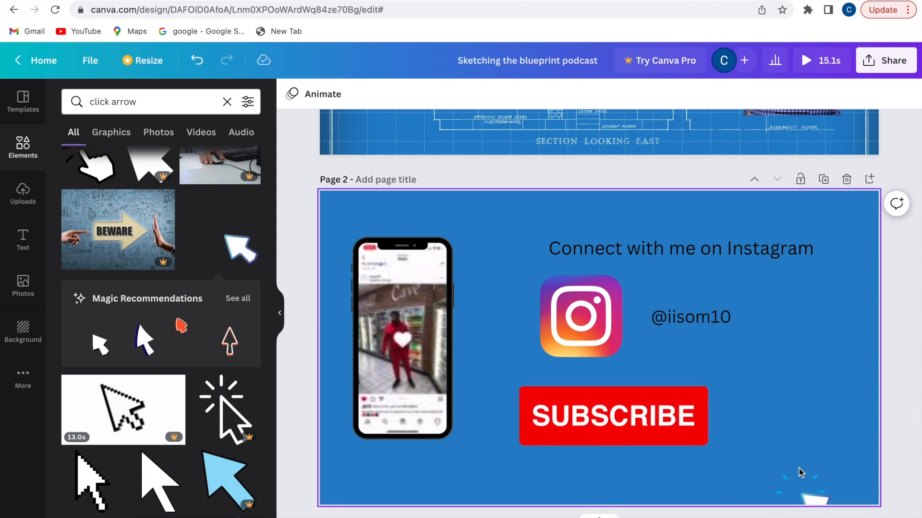
{"action": "left_click_drag", "start_coordinate": [783, 453], "coordinate": [697, 414]}
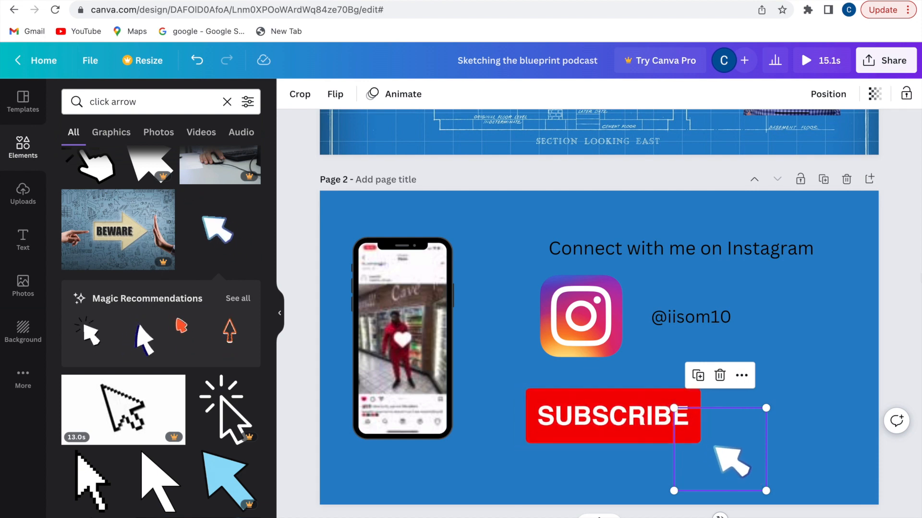
{"action": "scroll", "coordinate": [916, 163], "scroll_direction": "up", "scroll_amount": 5}
{"action": "scroll", "coordinate": [917, 164], "scroll_direction": "down", "scroll_amount": 4}
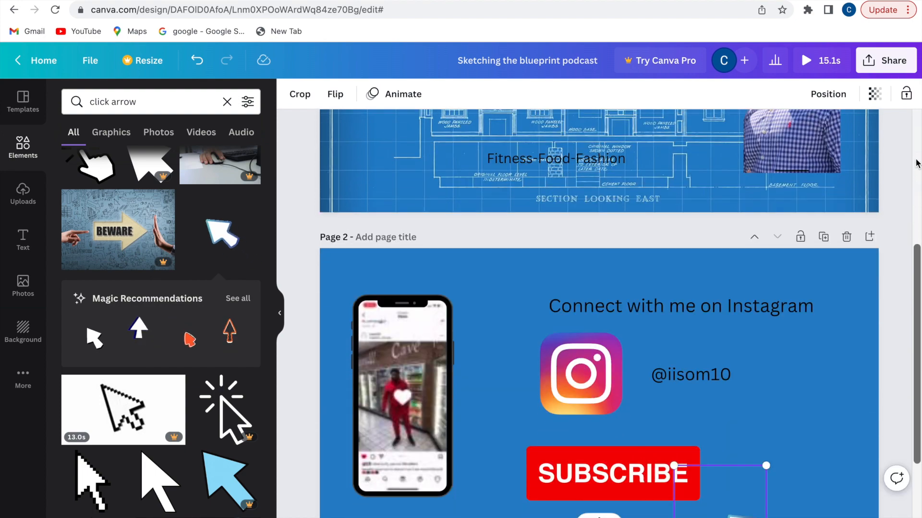
Apply the Tumble animation to the 'Connect with me on Instagram' heading
{"action": "scroll", "coordinate": [915, 164], "scroll_direction": "down", "scroll_amount": 1}
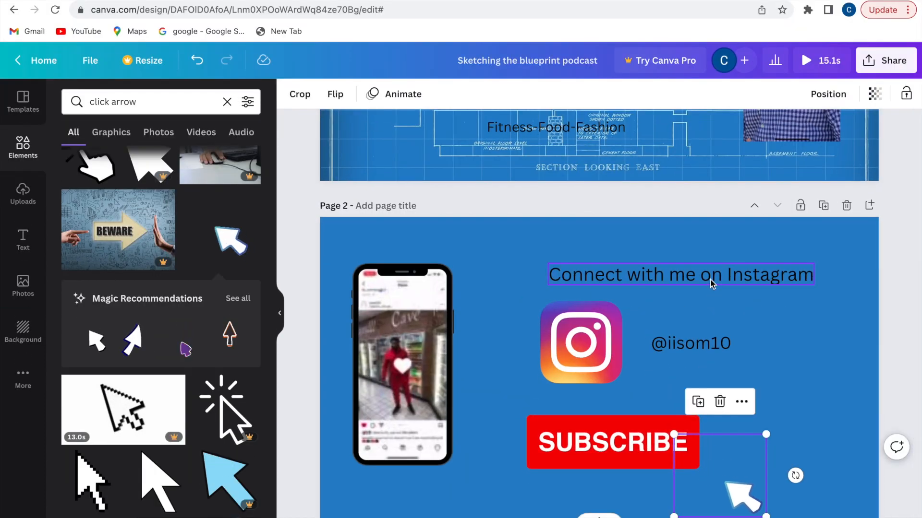
{"action": "left_click", "coordinate": [711, 284]}
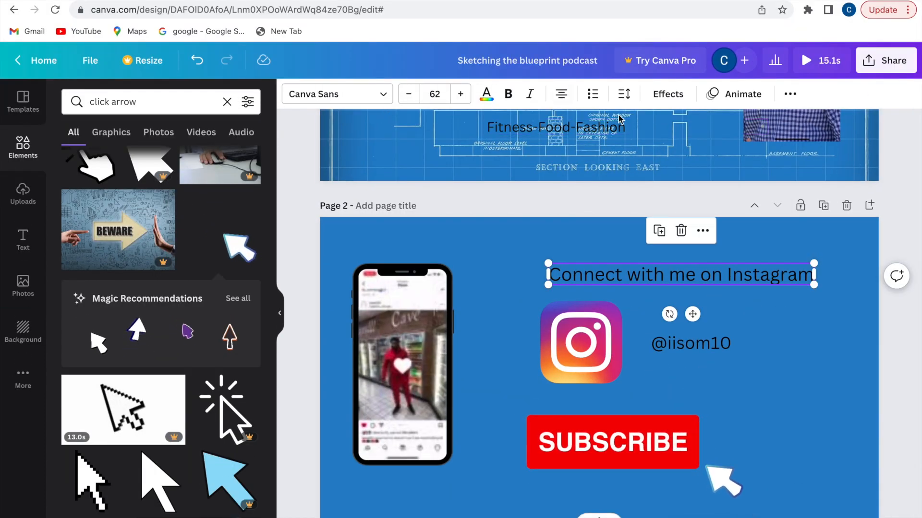
{"action": "left_click", "coordinate": [713, 93]}
{"action": "scroll", "coordinate": [204, 432], "scroll_direction": "down", "scroll_amount": 5}
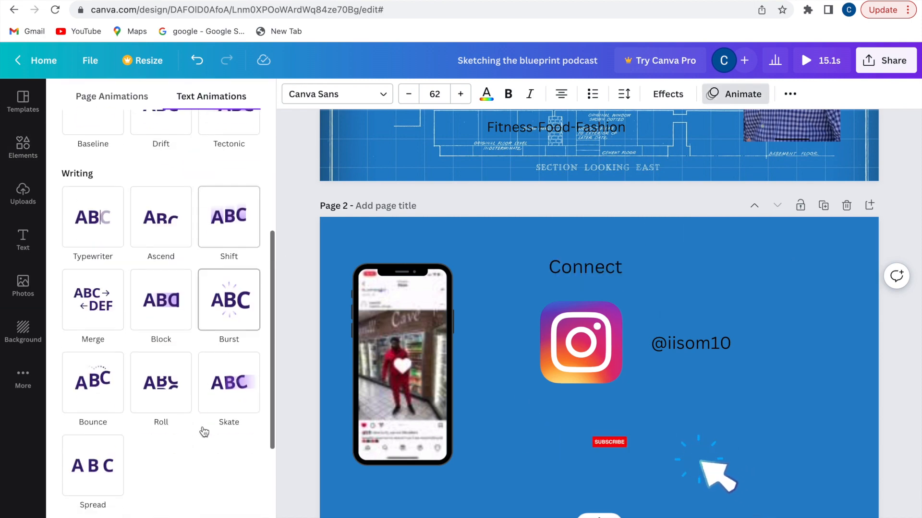
{"action": "scroll", "coordinate": [72, 476], "scroll_direction": "down", "scroll_amount": 3}
{"action": "left_click", "coordinate": [89, 482]}
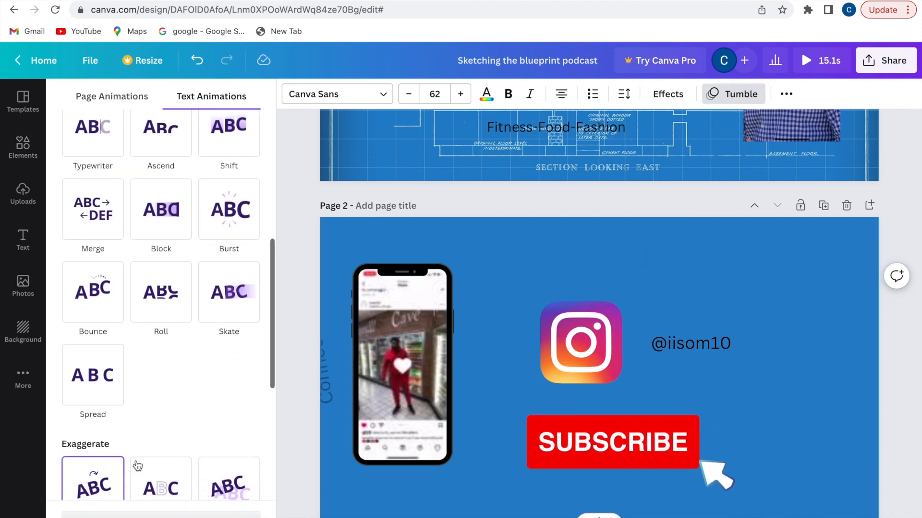
Apply the same Tumble animation to the Instagram handle text
{"action": "left_click", "coordinate": [700, 347]}
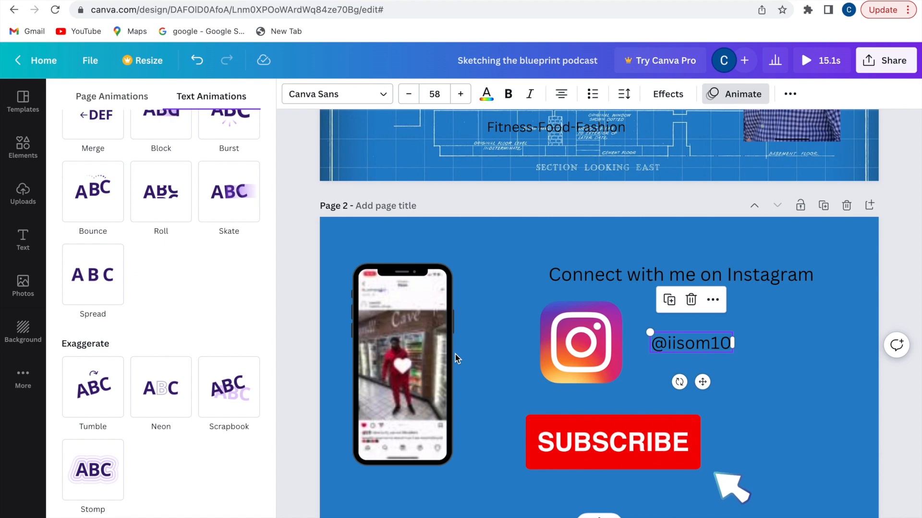
{"action": "left_click", "coordinate": [92, 387]}
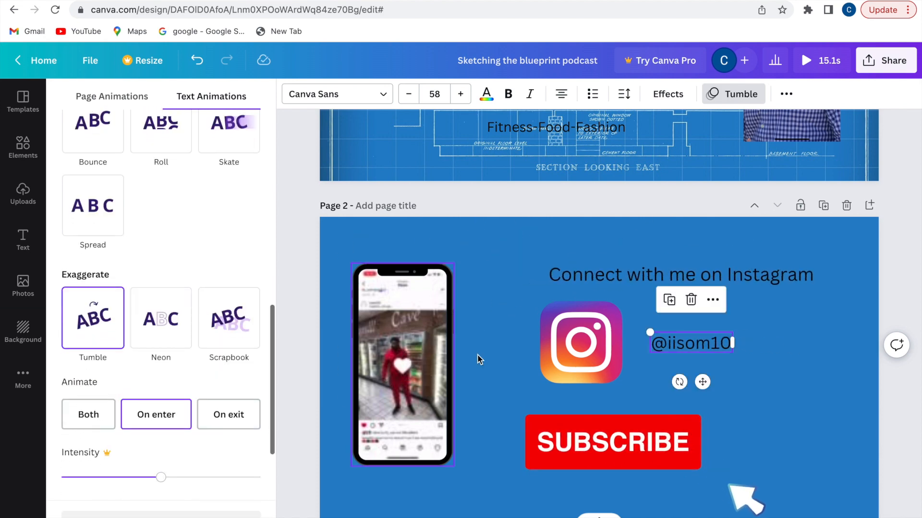
{"action": "scroll", "coordinate": [715, 303], "scroll_direction": "up", "scroll_amount": 5}
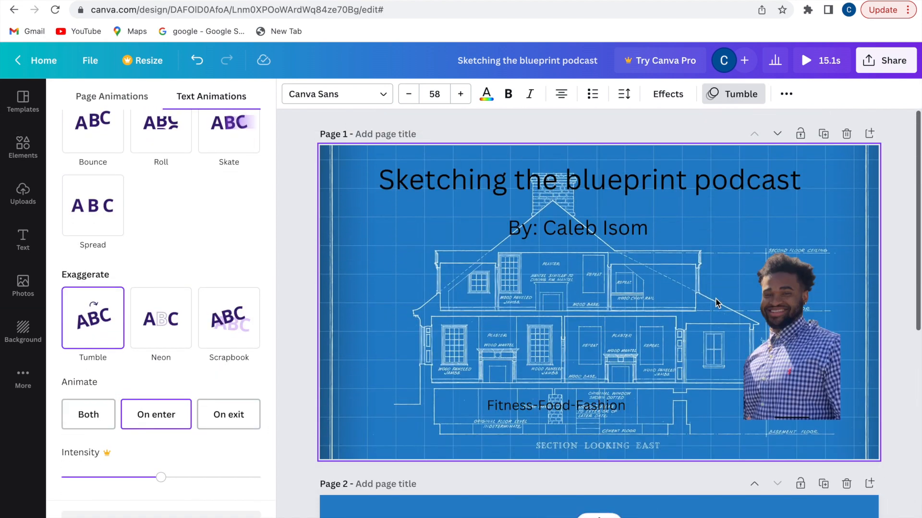
{"action": "left_click", "coordinate": [711, 277]}
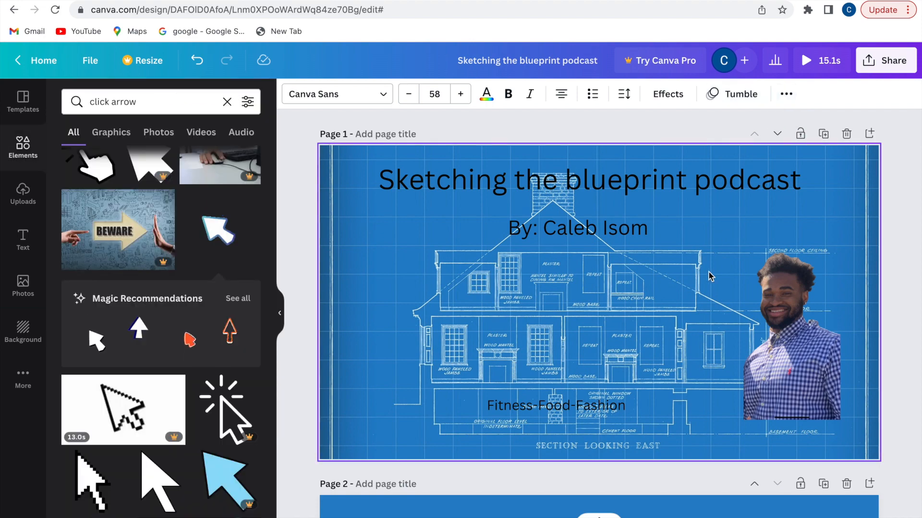
{"action": "scroll", "coordinate": [723, 255], "scroll_direction": "down", "scroll_amount": 5}
{"action": "left_click", "coordinate": [718, 280]}
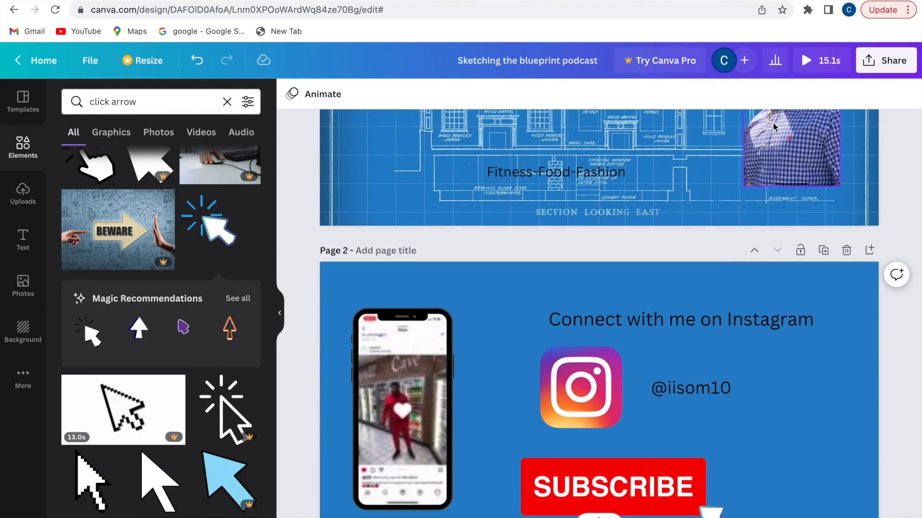
{"action": "scroll", "coordinate": [699, 336], "scroll_direction": "up", "scroll_amount": 5}
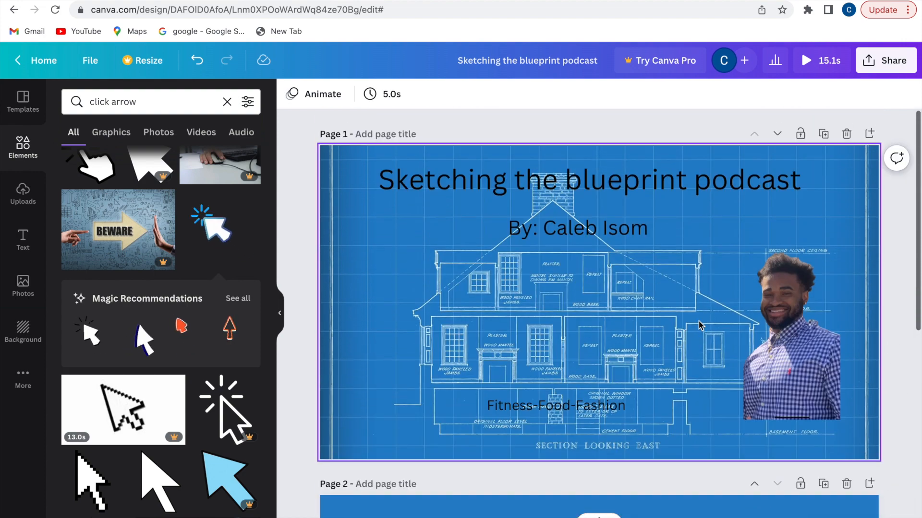
{"action": "scroll", "coordinate": [691, 256], "scroll_direction": "down", "scroll_amount": 6}
{"action": "scroll", "coordinate": [669, 312], "scroll_direction": "up", "scroll_amount": 6}
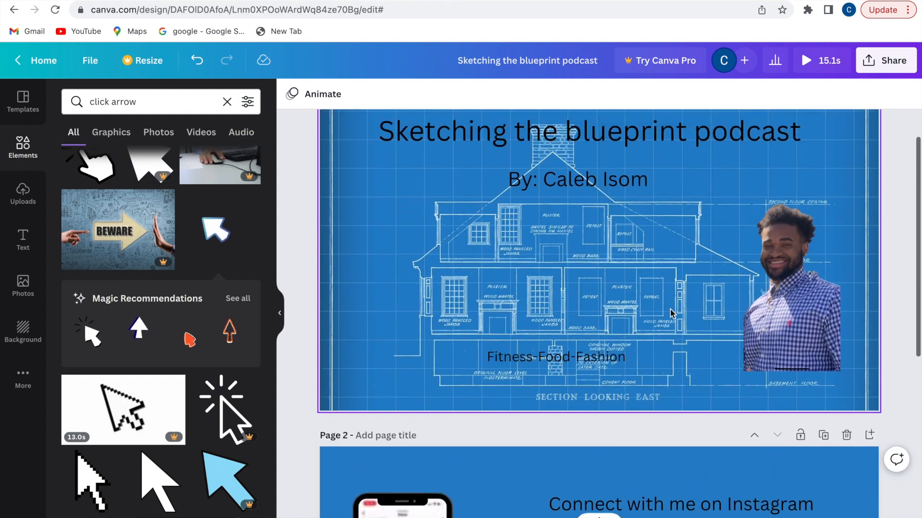
{"action": "left_click", "coordinate": [388, 97]}
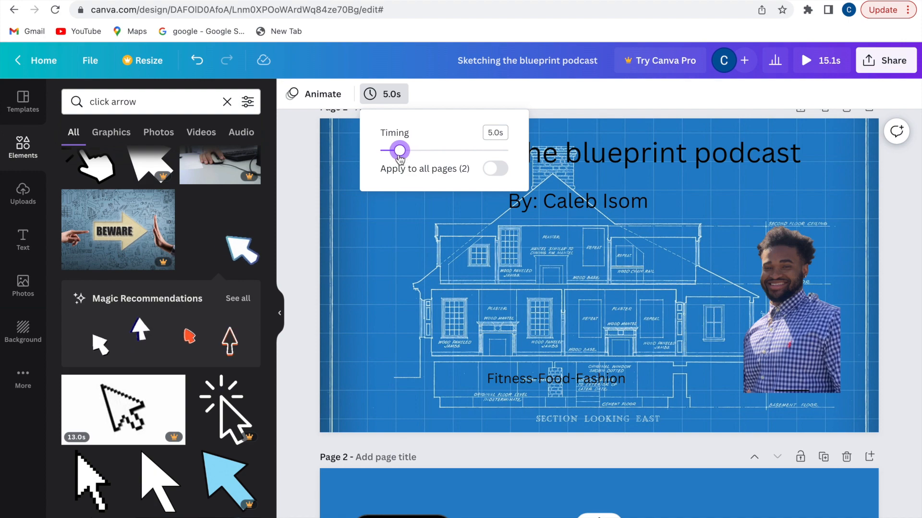
{"action": "left_click", "coordinate": [544, 149]}
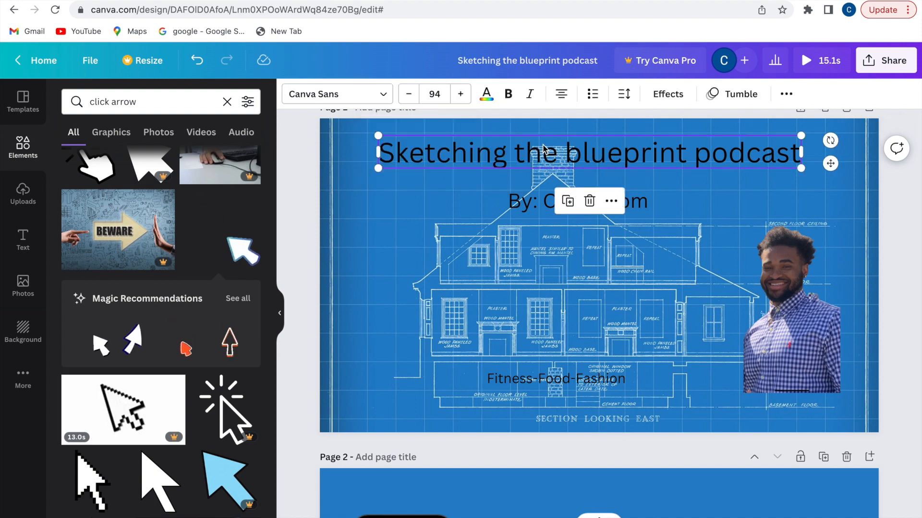
{"action": "scroll", "coordinate": [541, 287], "scroll_direction": "down", "scroll_amount": 3}
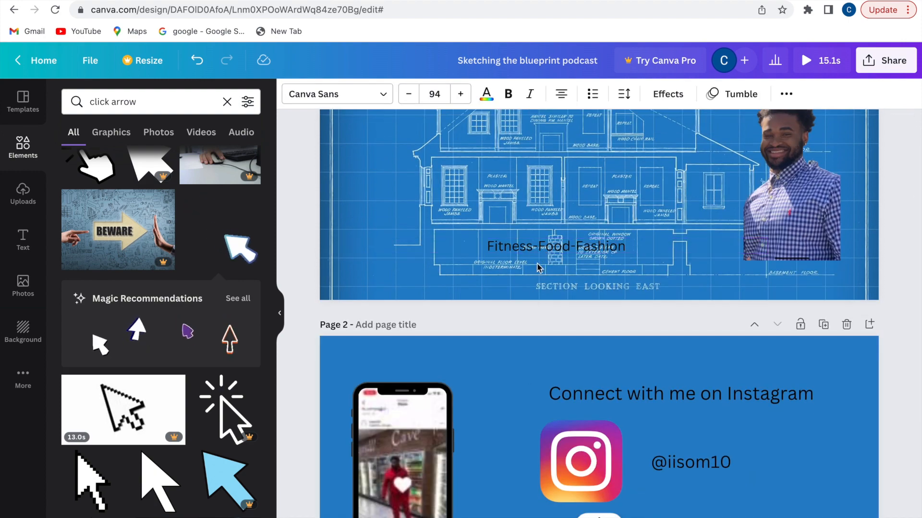
{"action": "scroll", "coordinate": [536, 270], "scroll_direction": "up", "scroll_amount": 2}
{"action": "scroll", "coordinate": [537, 270], "scroll_direction": "up", "scroll_amount": 1}
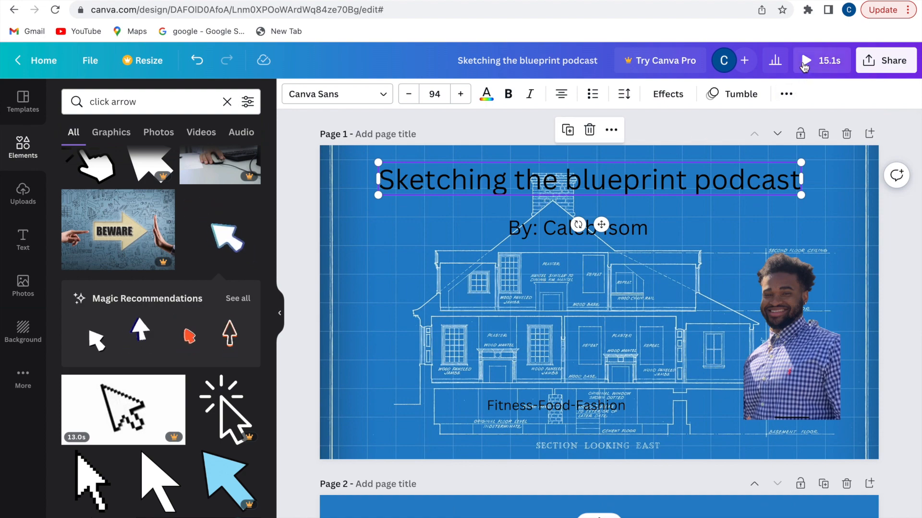
{"action": "left_click", "coordinate": [805, 67]}
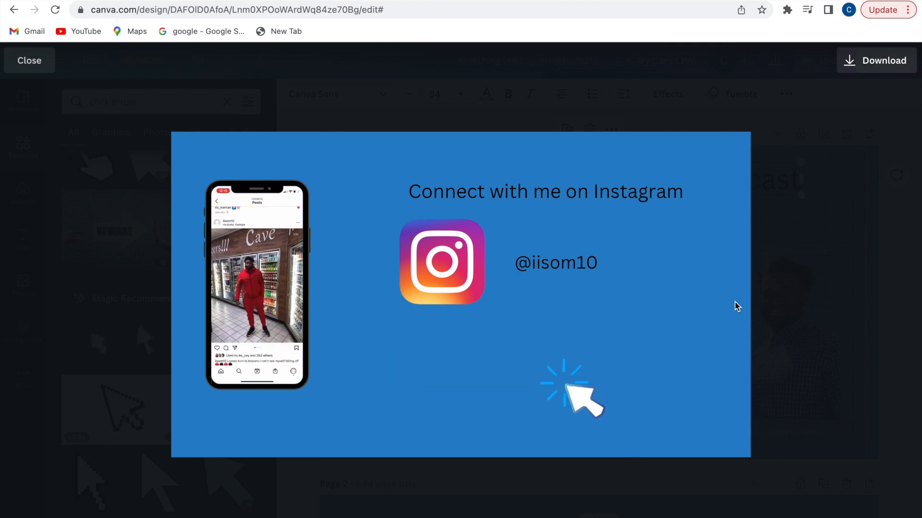
{"action": "left_click", "coordinate": [30, 63]}
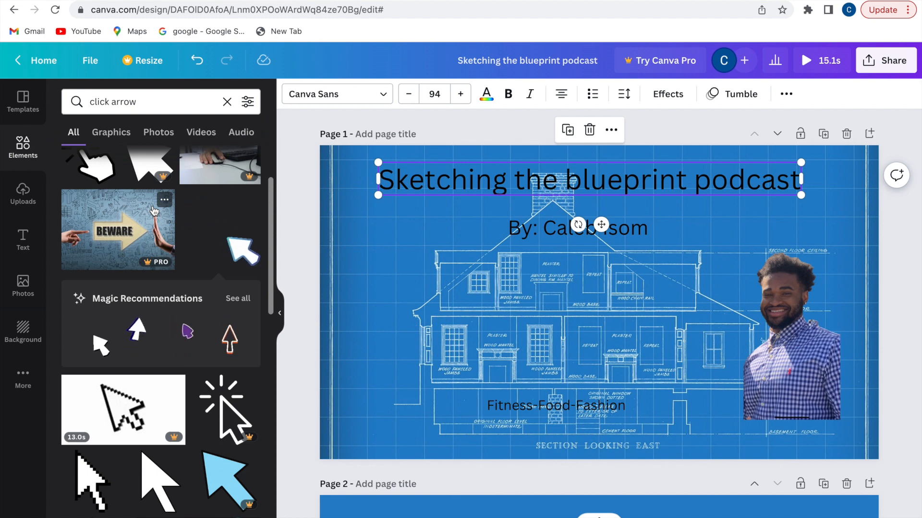
Set the download of both pages to the MP4 Video file type from the Share menu
{"action": "scroll", "coordinate": [154, 211], "scroll_direction": "down", "scroll_amount": 1}
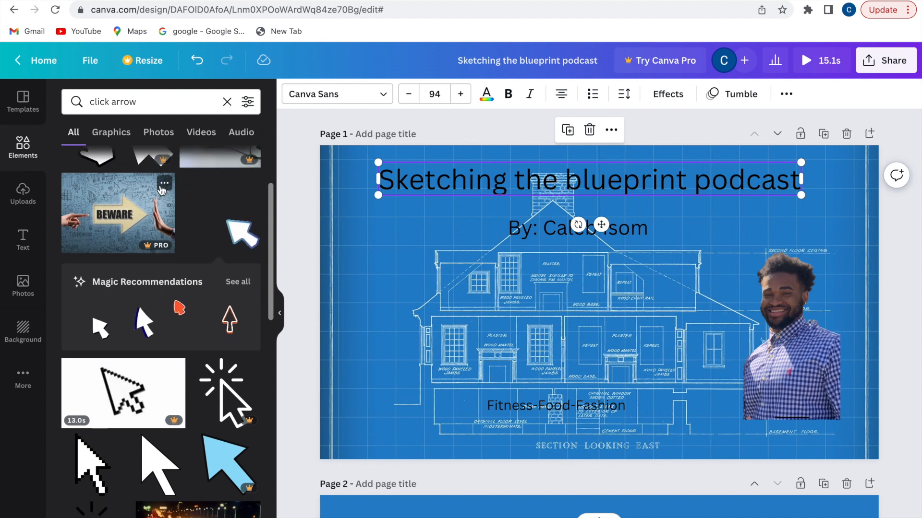
{"action": "scroll", "coordinate": [413, 350], "scroll_direction": "down", "scroll_amount": 7}
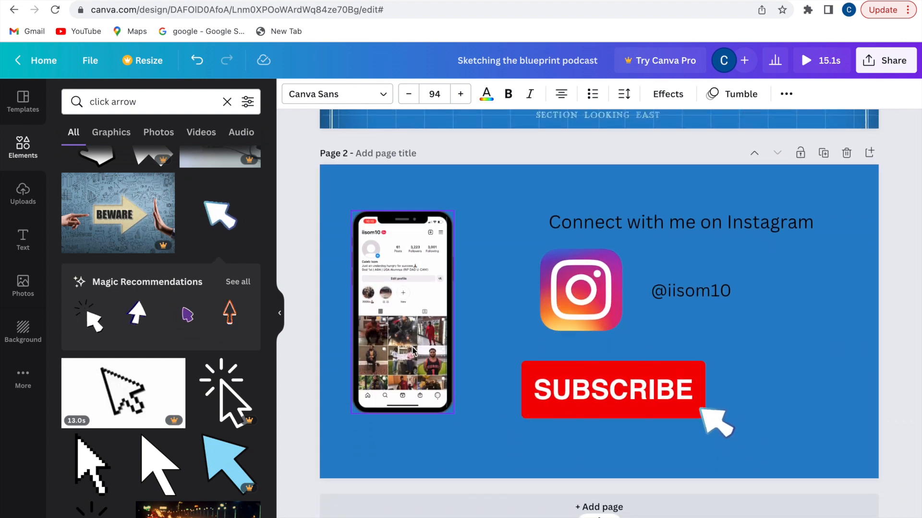
{"action": "left_click", "coordinate": [891, 73]}
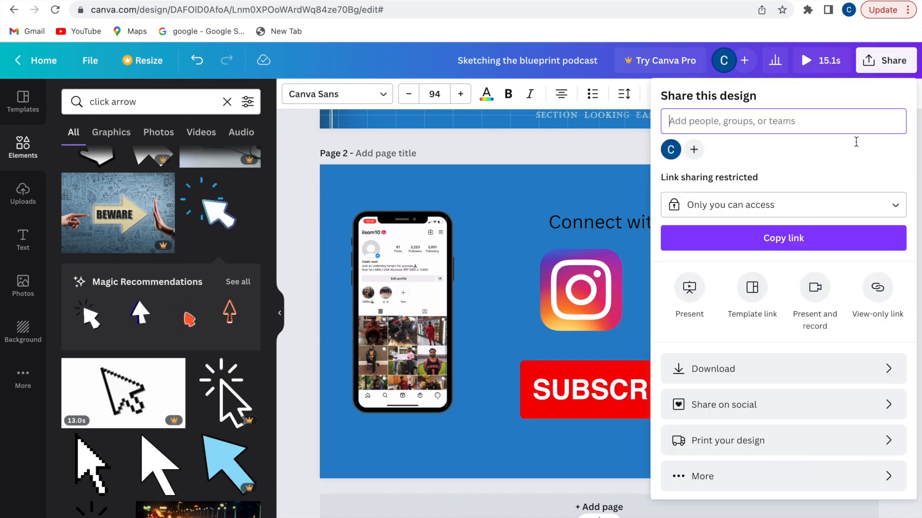
{"action": "left_click", "coordinate": [815, 368]}
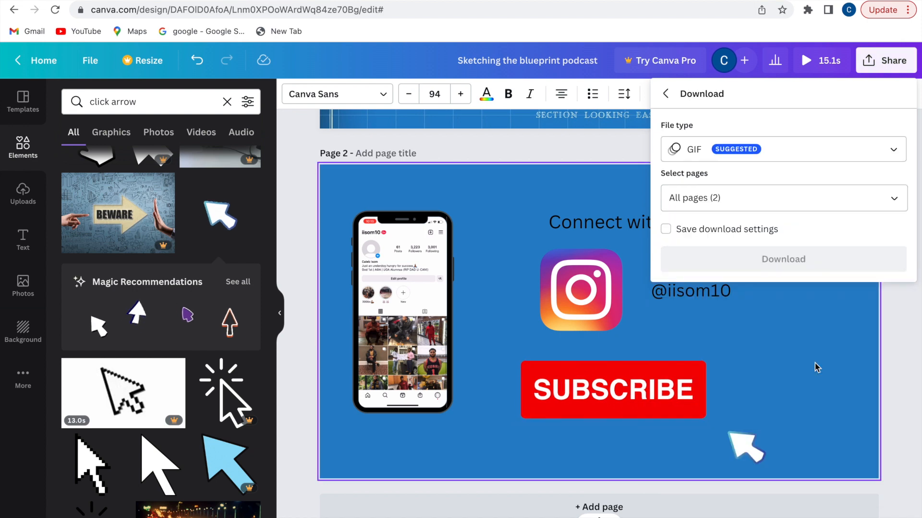
{"action": "left_click", "coordinate": [856, 148]}
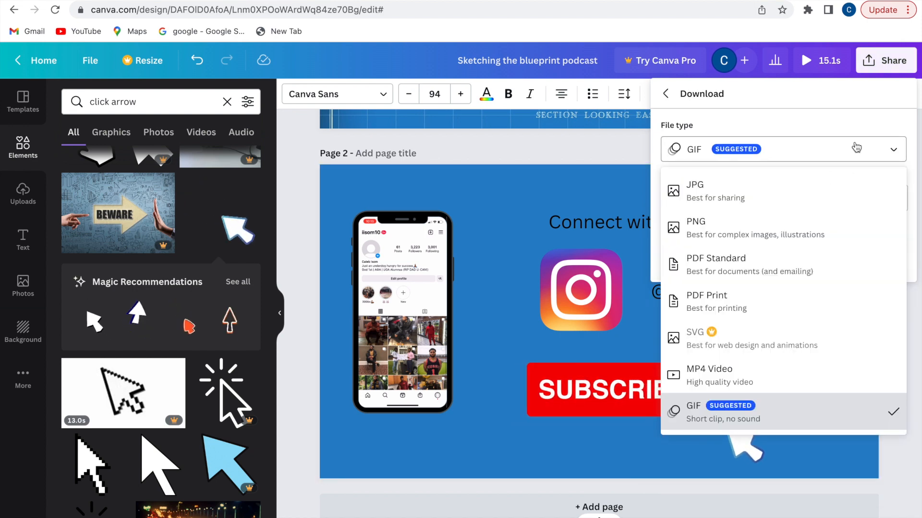
{"action": "left_click", "coordinate": [774, 374]}
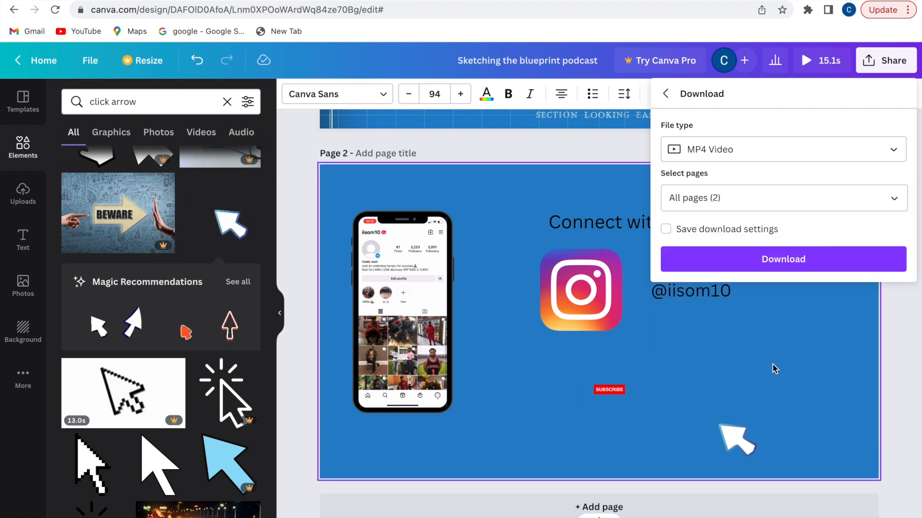